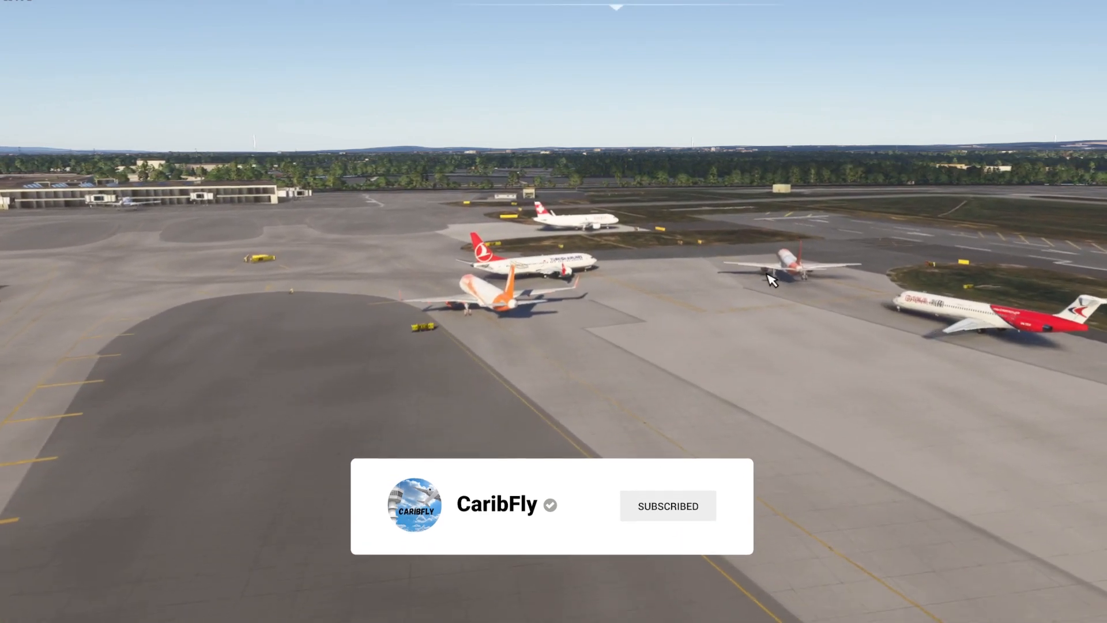
Inspect the rendered aircraft list and the model-matched traffic parked around the airport
drag(810, 286, 507, 310)
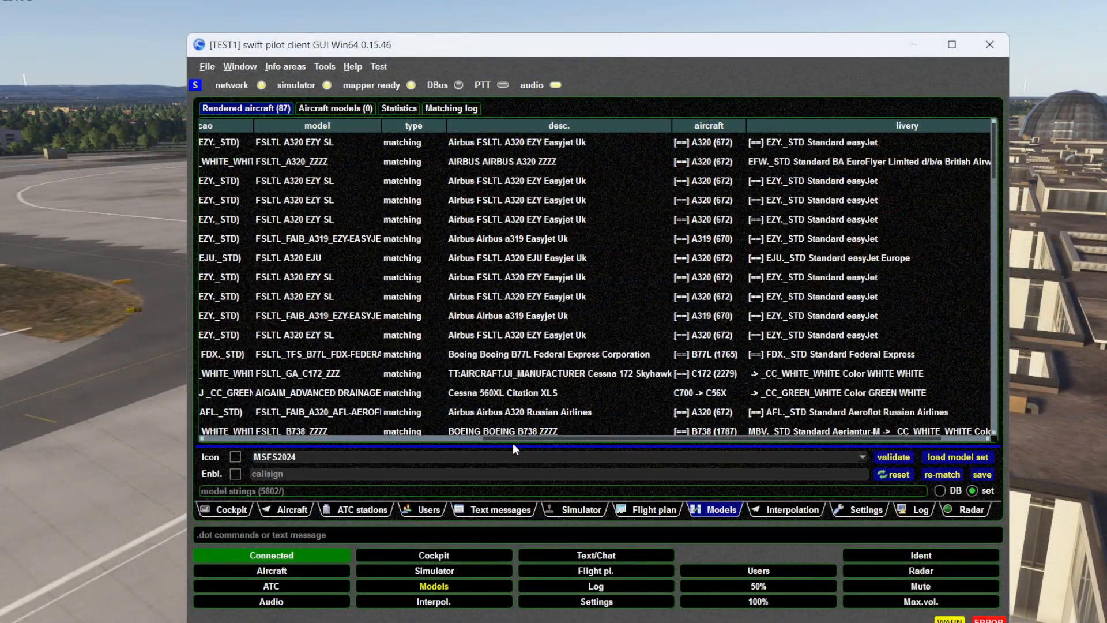
drag(513, 439, 254, 412)
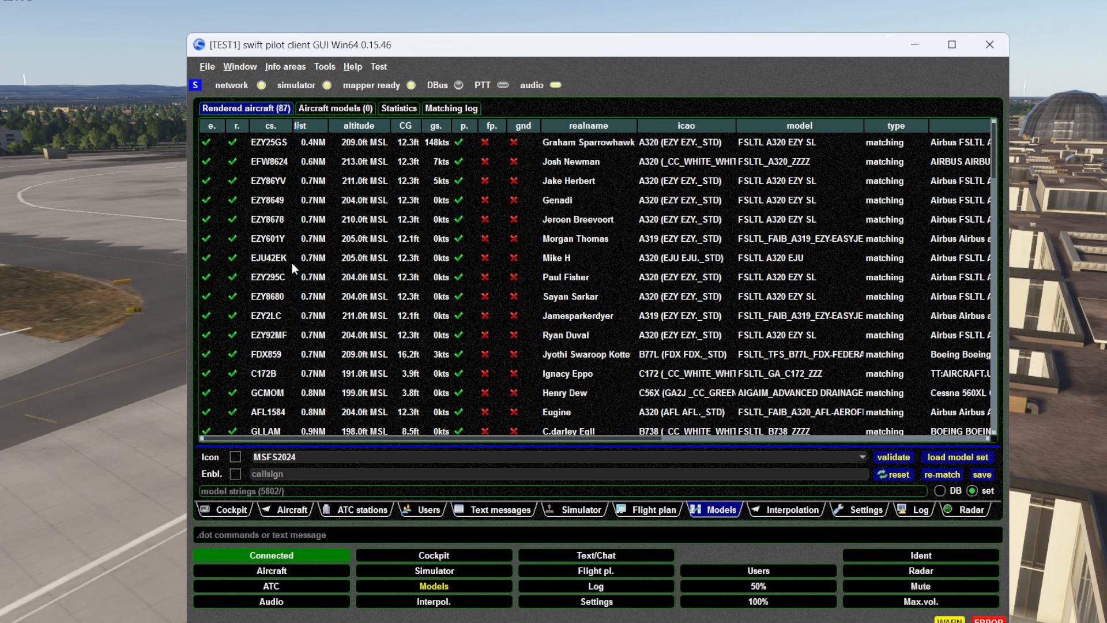
scroll(252, 242, down, 12)
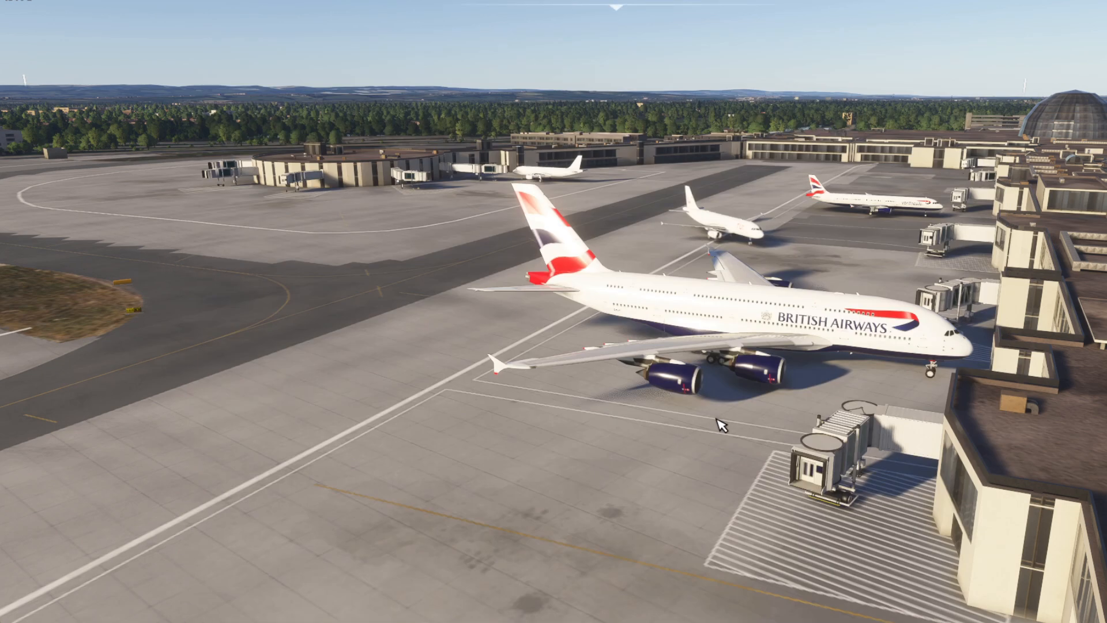
key(a)
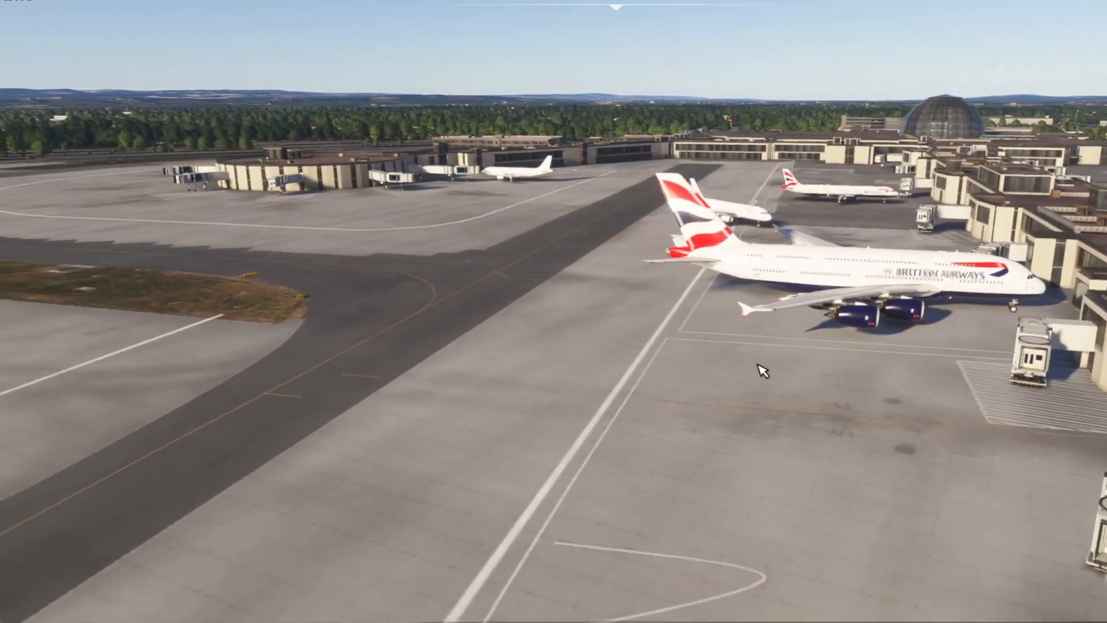
drag(757, 365, 856, 367)
key(w)
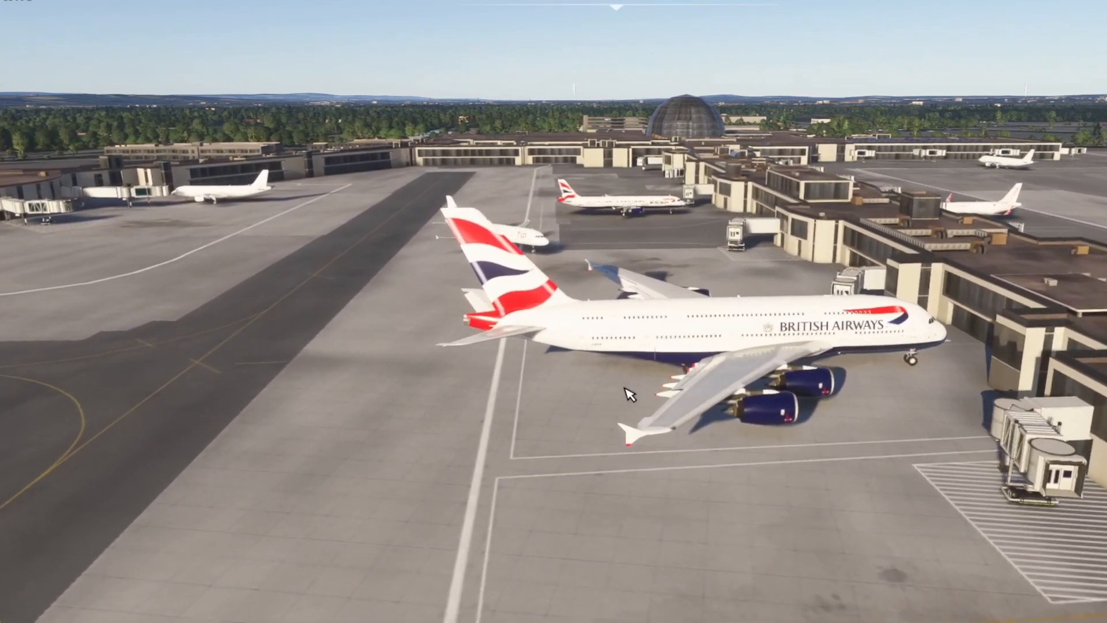
key(a)
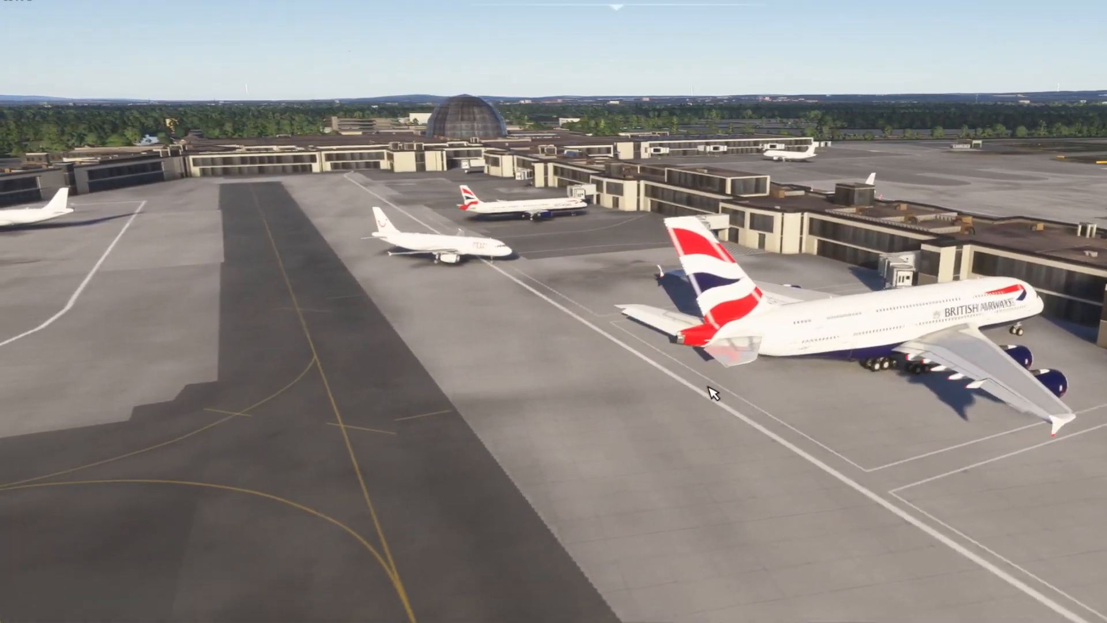
drag(713, 393, 662, 368)
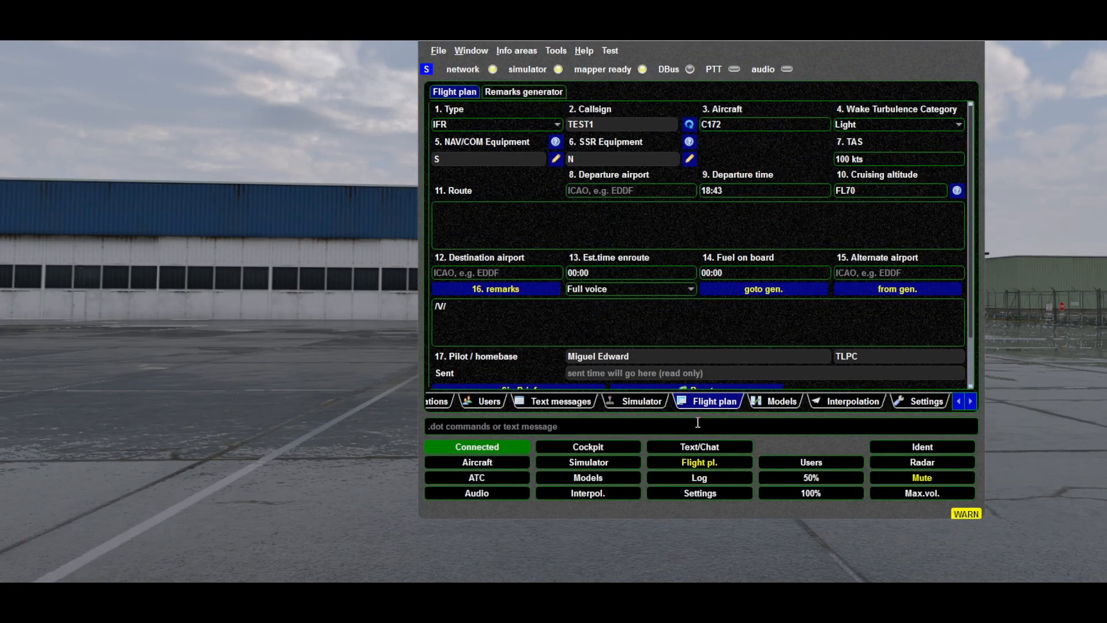
Download the SimBrief flight plan into the swift flight plan form
mouse_move(698, 422)
scroll(564, 344, down, 2)
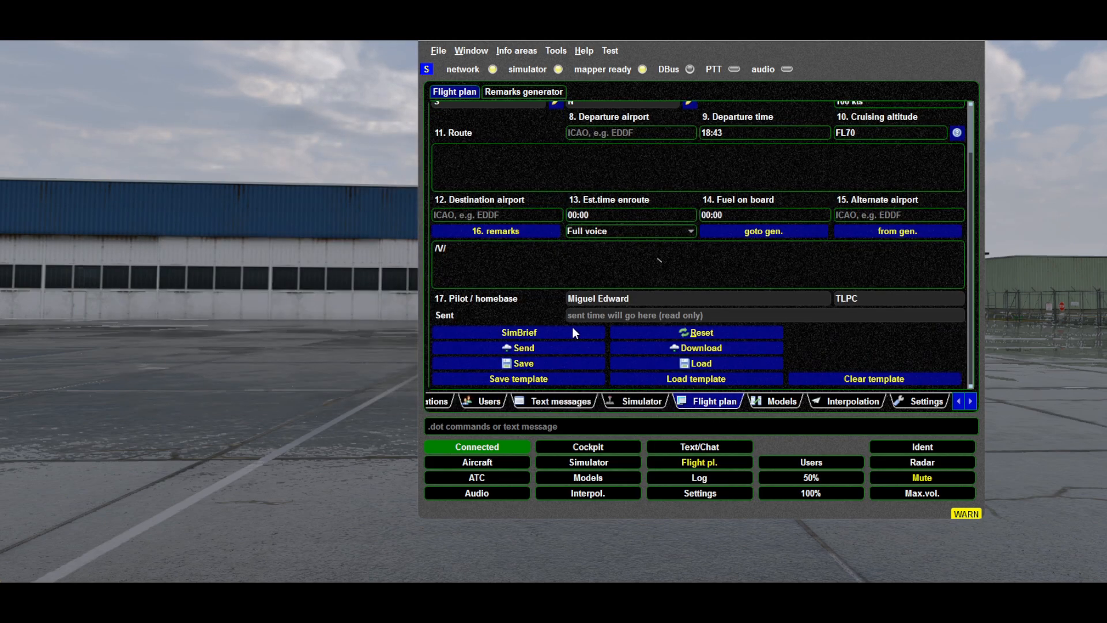
click(528, 334)
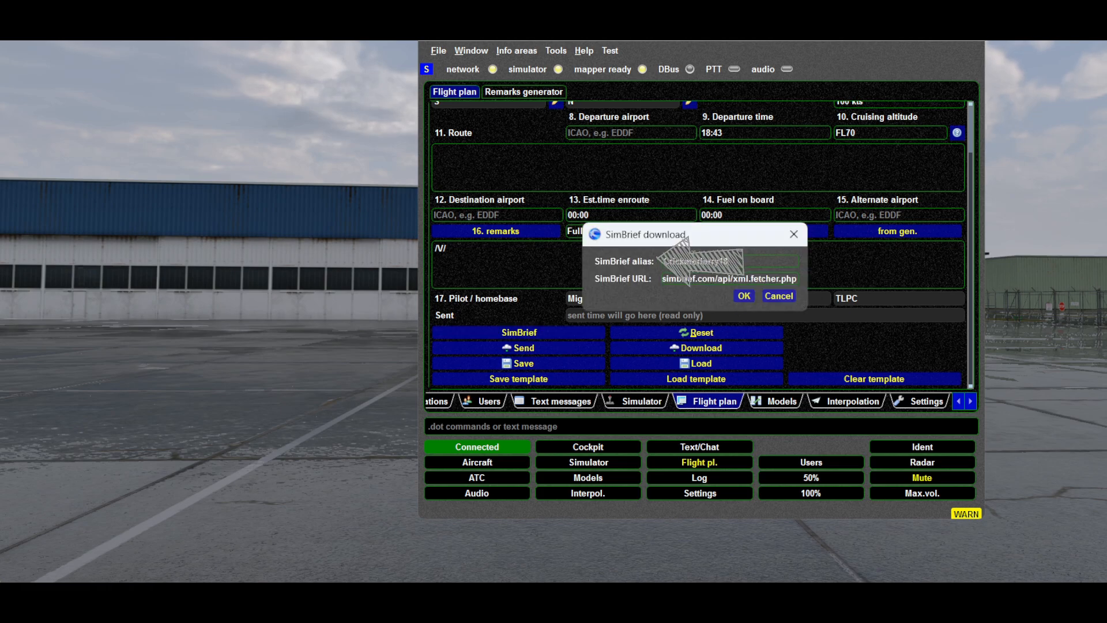
click(744, 296)
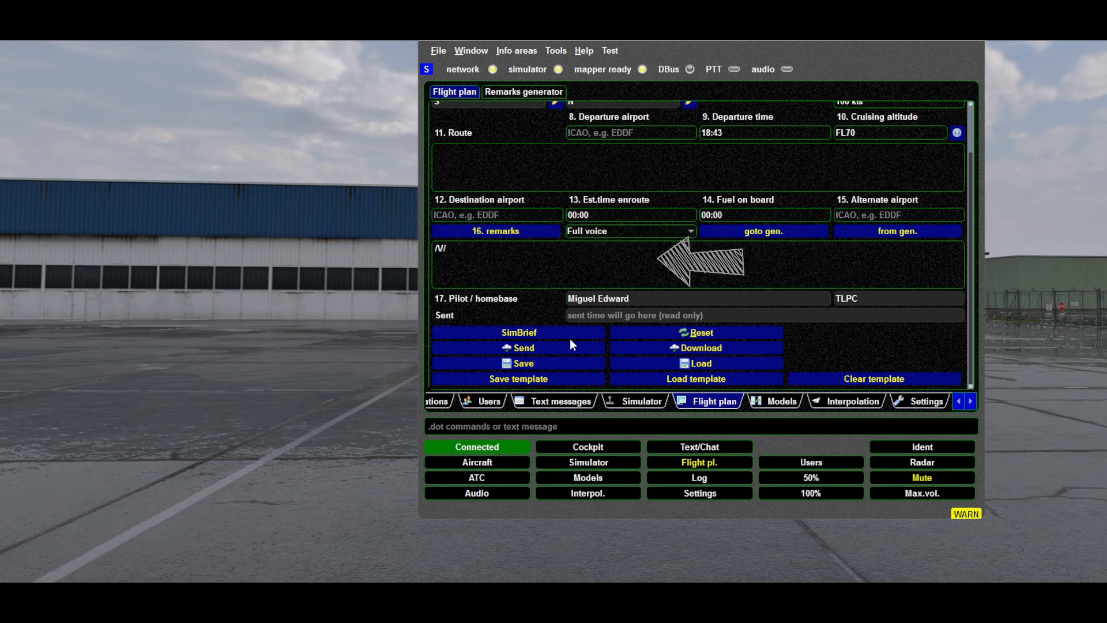
scroll(599, 186, up, 2)
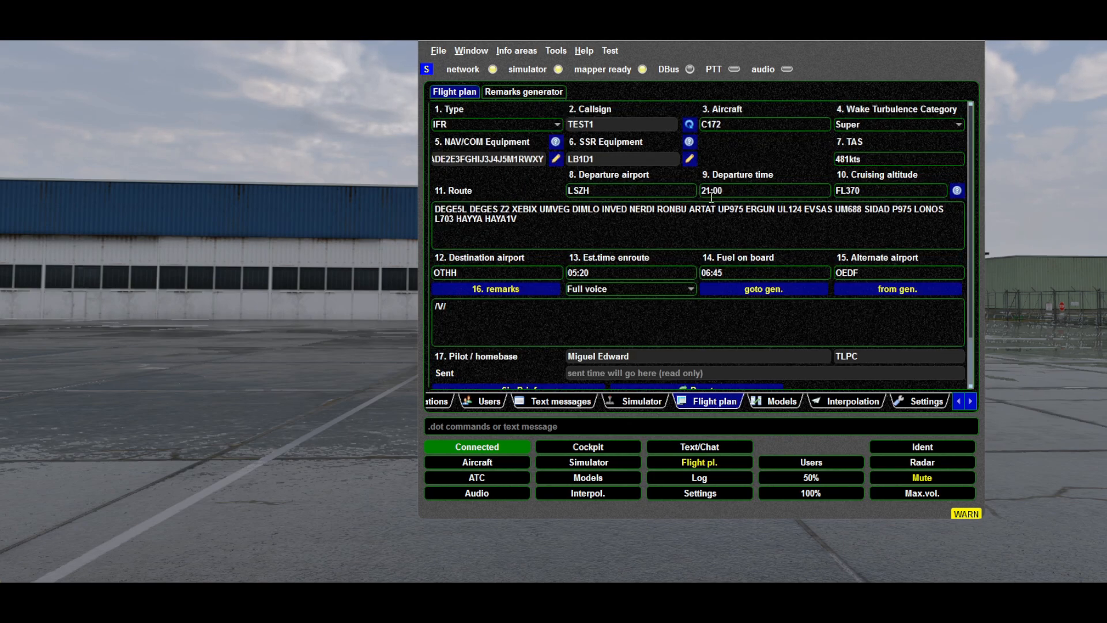
Send the imported flight plan to the network
scroll(533, 330, down, 2)
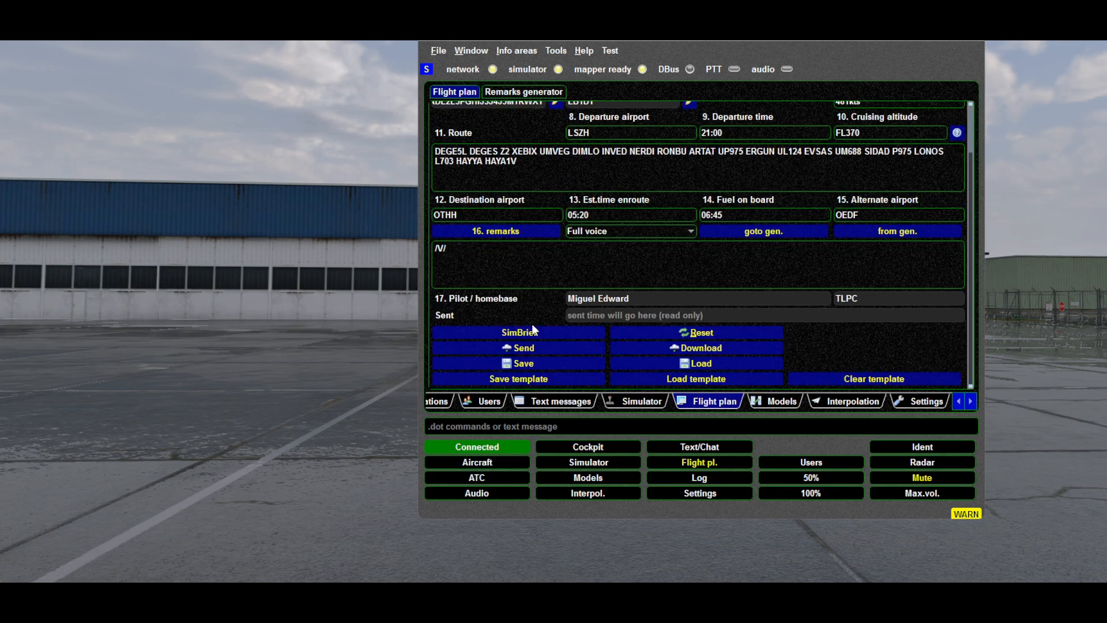
click(521, 348)
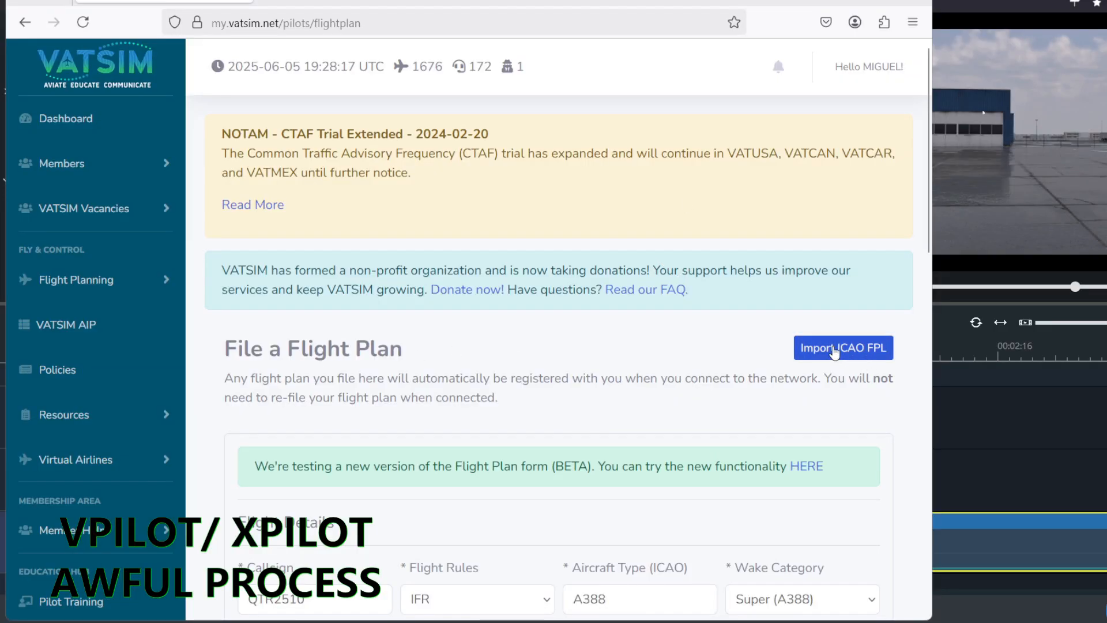
Import an ICAO flight plan on the VATSIM website's flight plan form and enter 0 as fuel endurance
click(840, 348)
click(743, 320)
click(638, 219)
scroll(664, 384, down, 6)
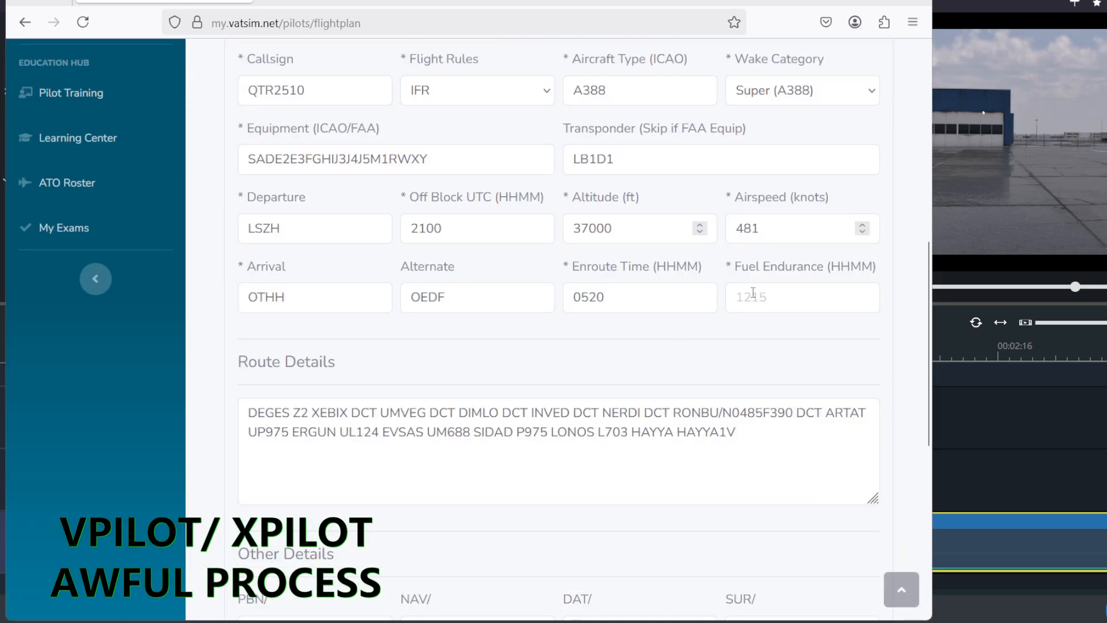
click(754, 295)
text(0)
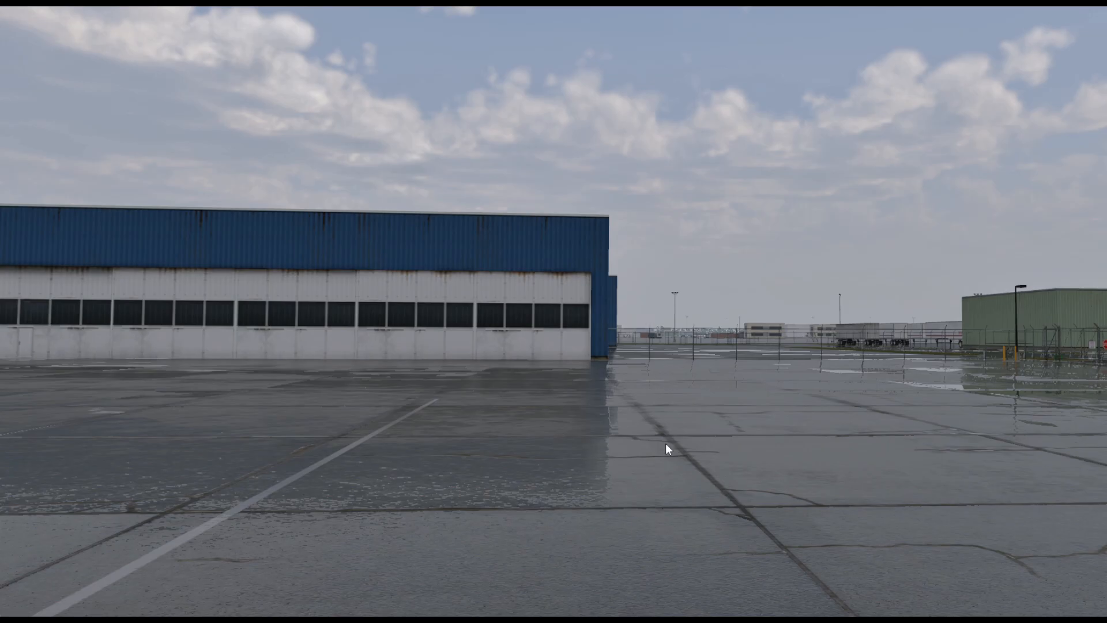
key(alt+Tab)
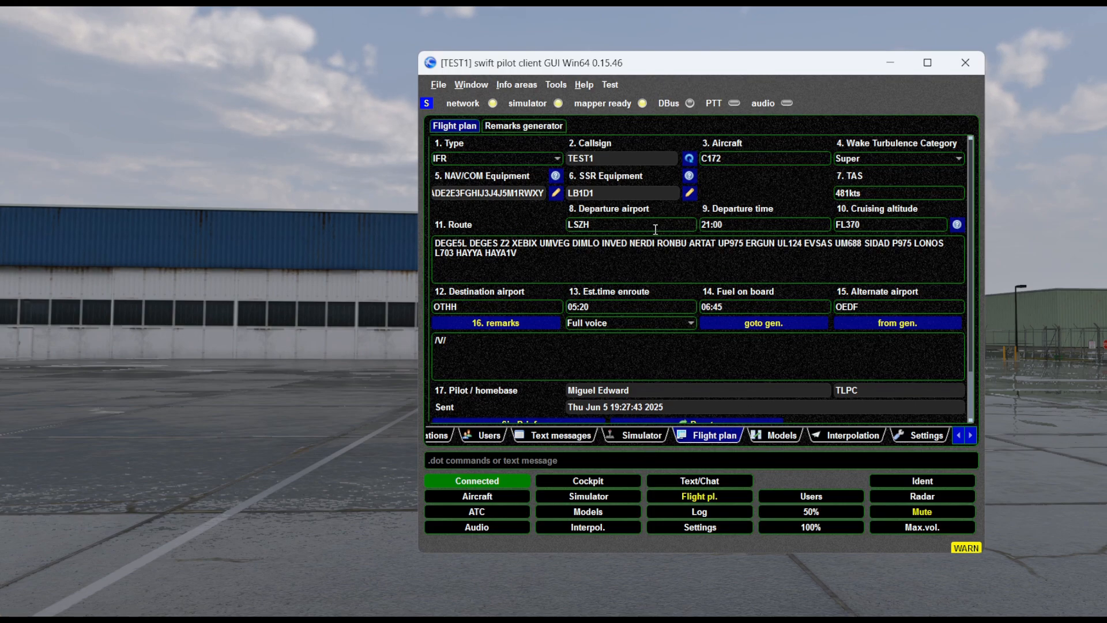
click(328, 288)
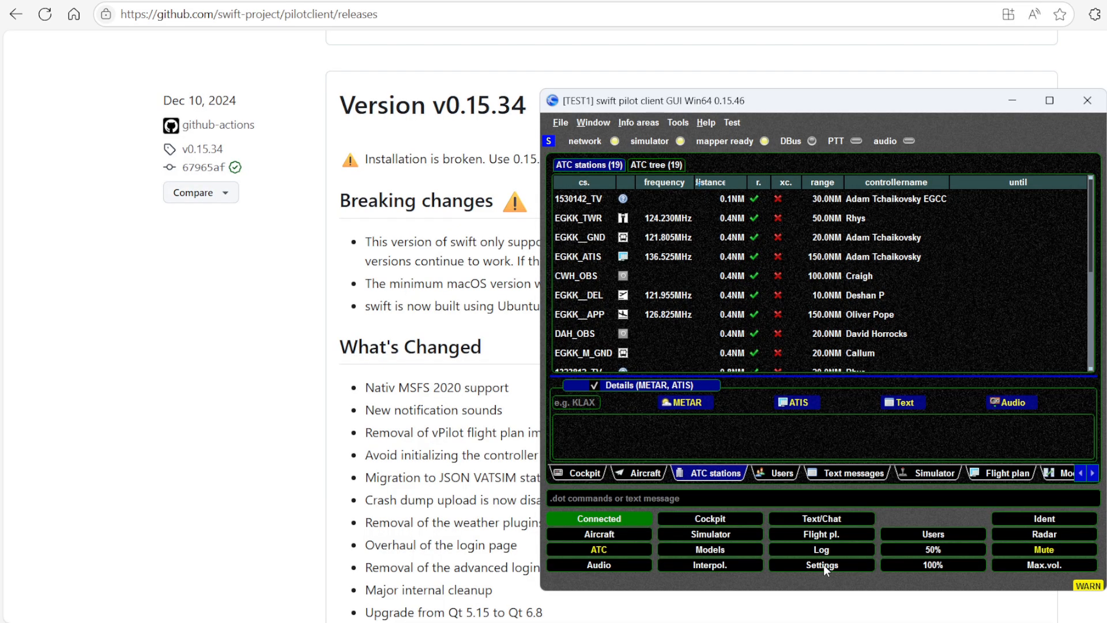
click(822, 565)
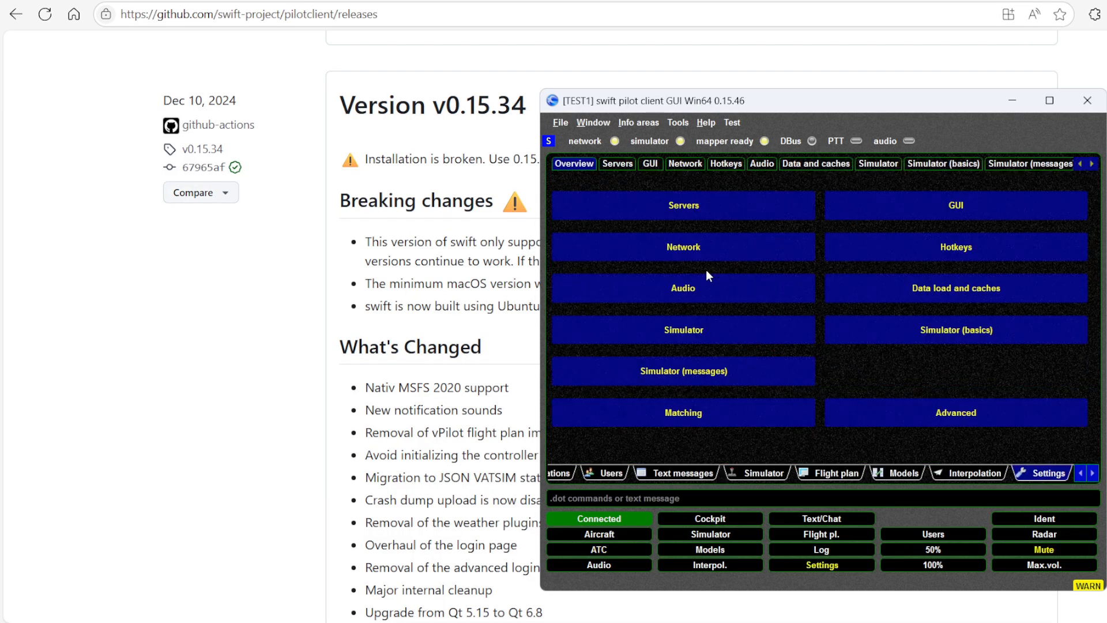
click(697, 336)
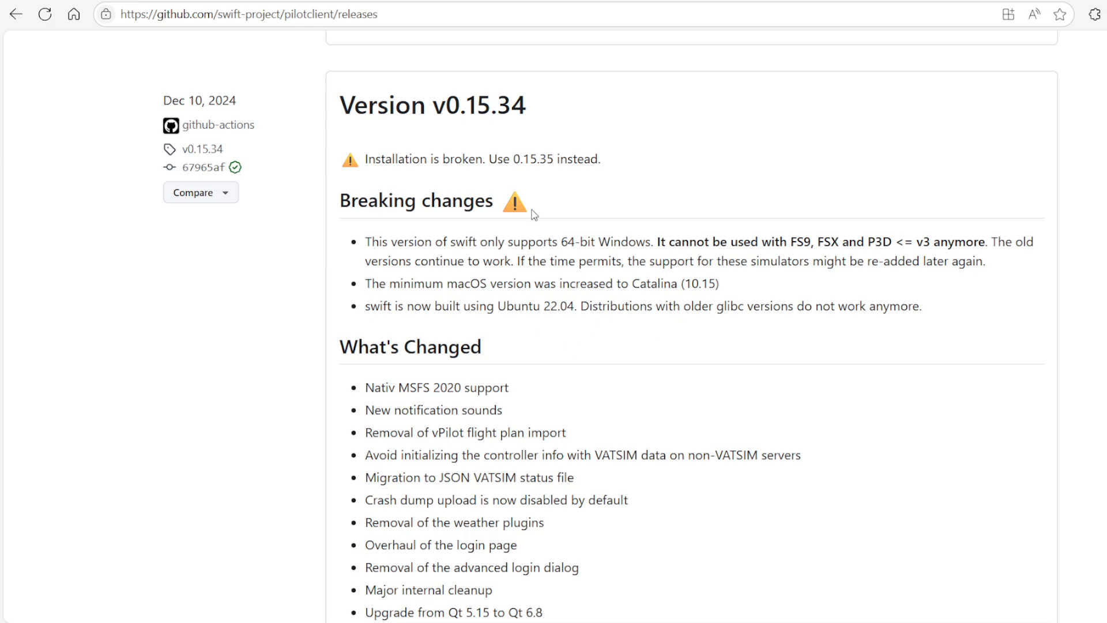
Read the swift pilot client release notes on GitHub, comparing versions 0.15.35 and 0.15.46
scroll(754, 372, up, 10)
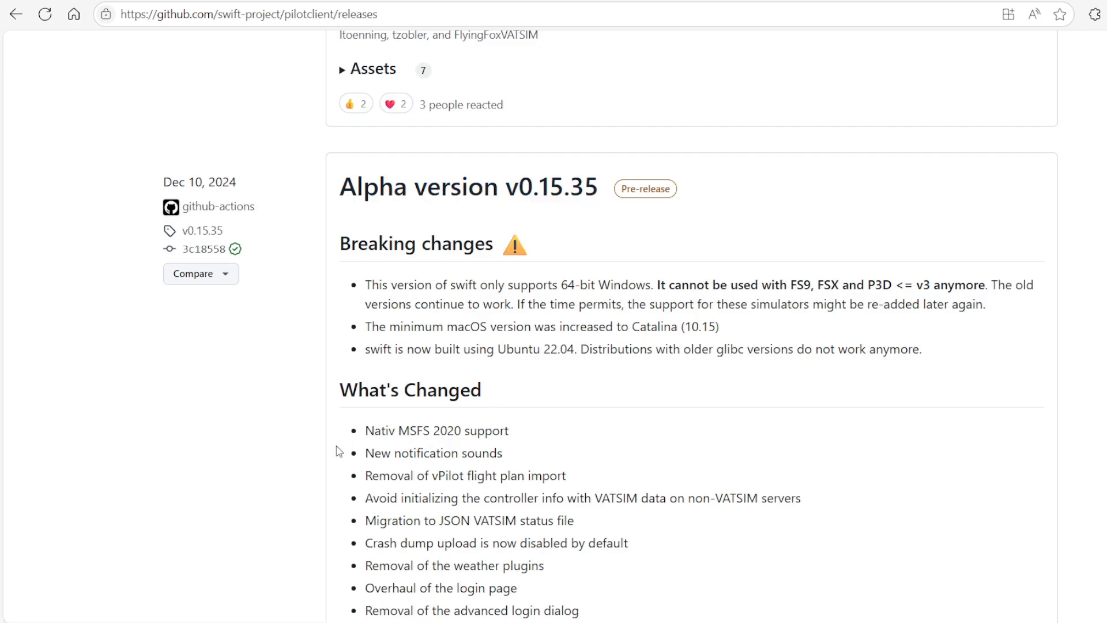
drag(365, 437, 509, 431)
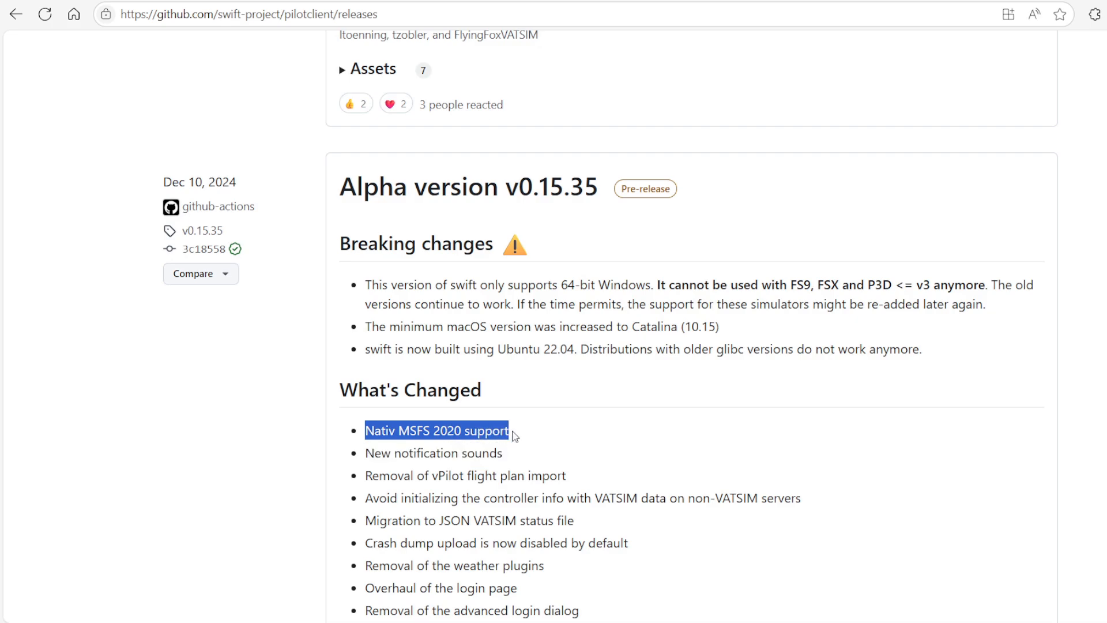
click(654, 339)
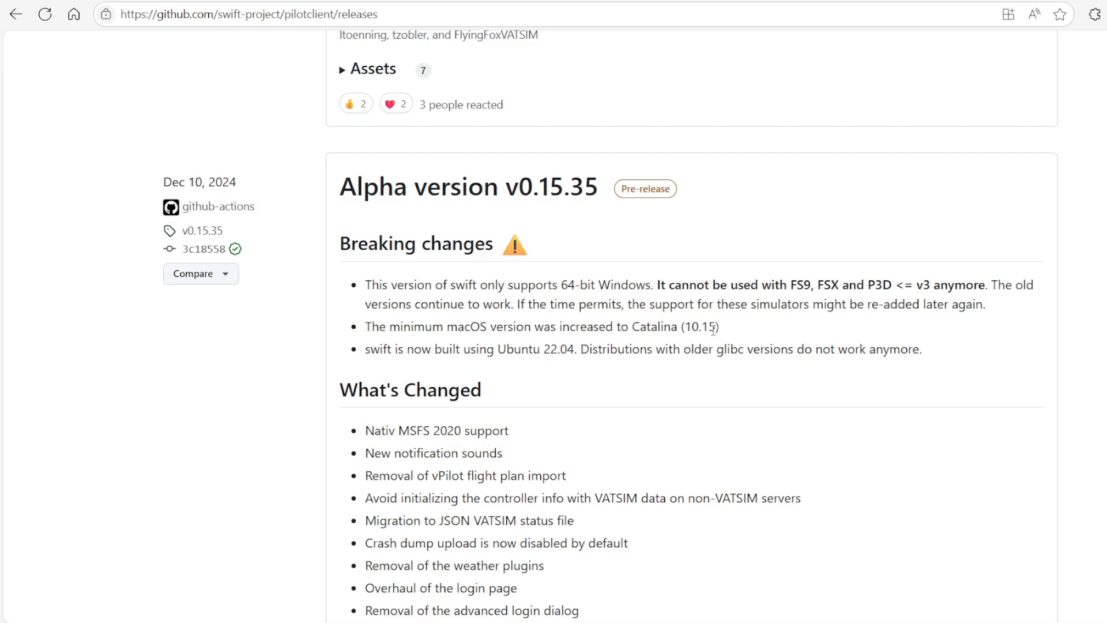
scroll(736, 369, up, 10)
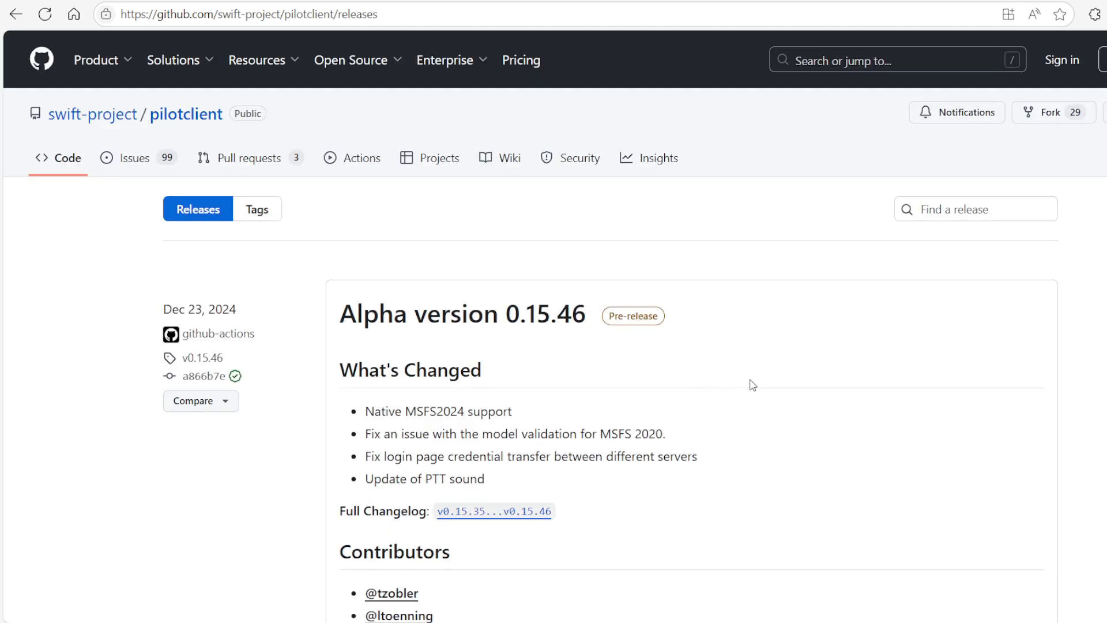
scroll(763, 377, down, 3)
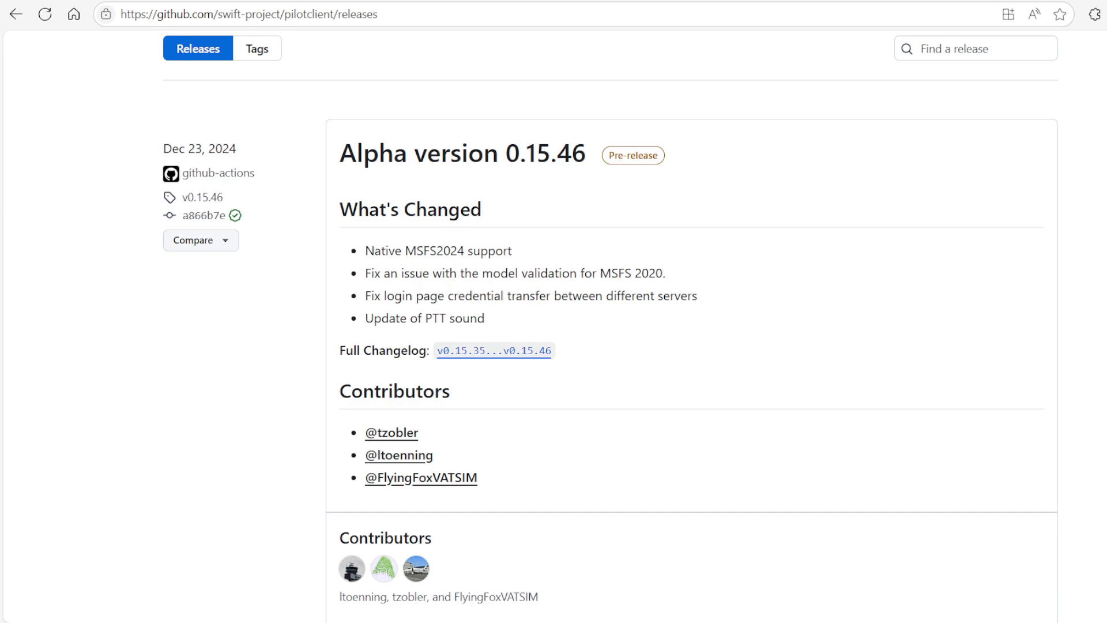
key(alt+Tab)
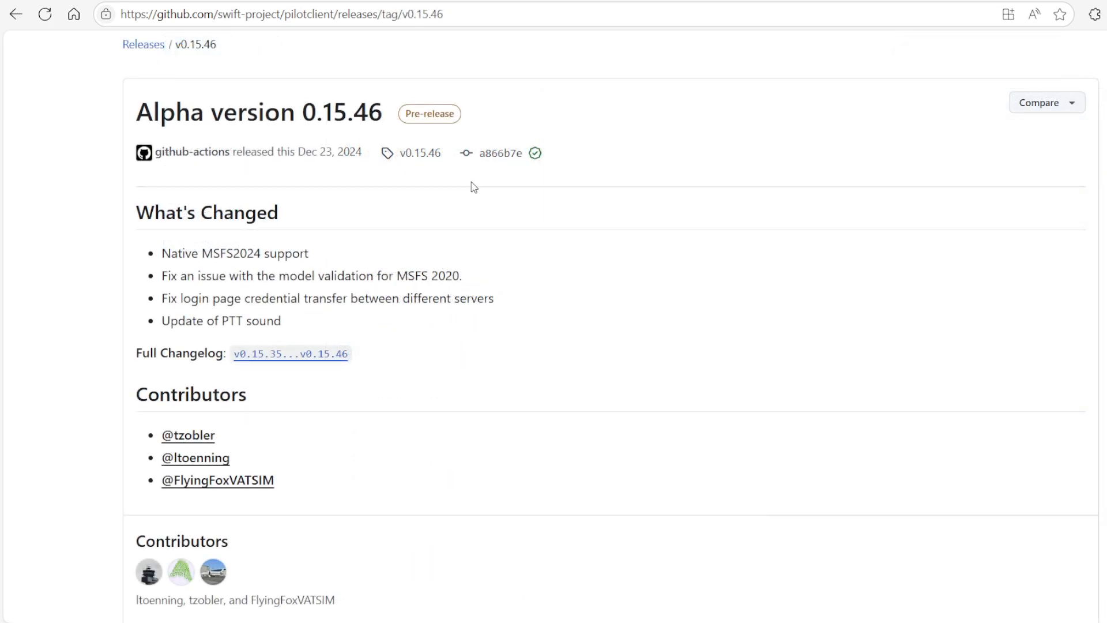
scroll(548, 253, down, 5)
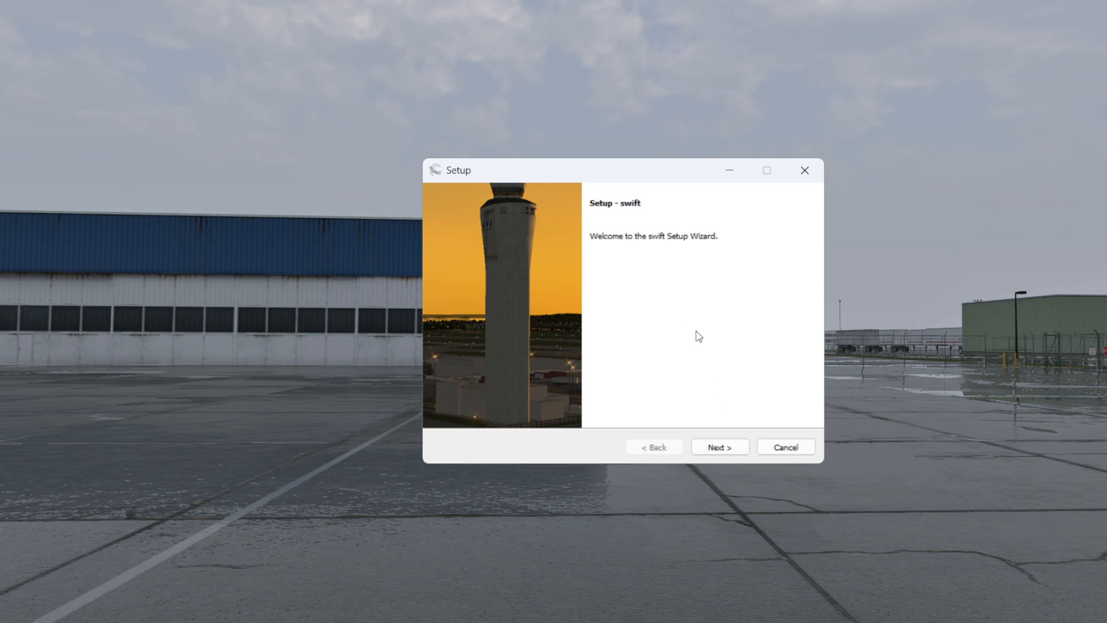
Start the swift setup wizard and accept the licence agreement
click(718, 448)
click(561, 404)
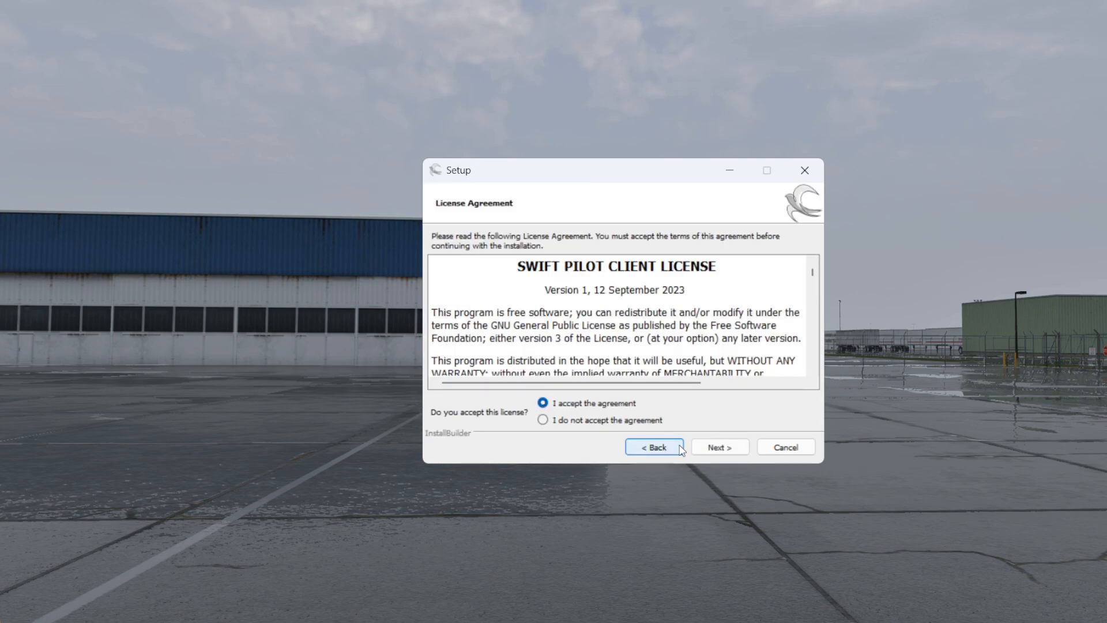
click(717, 448)
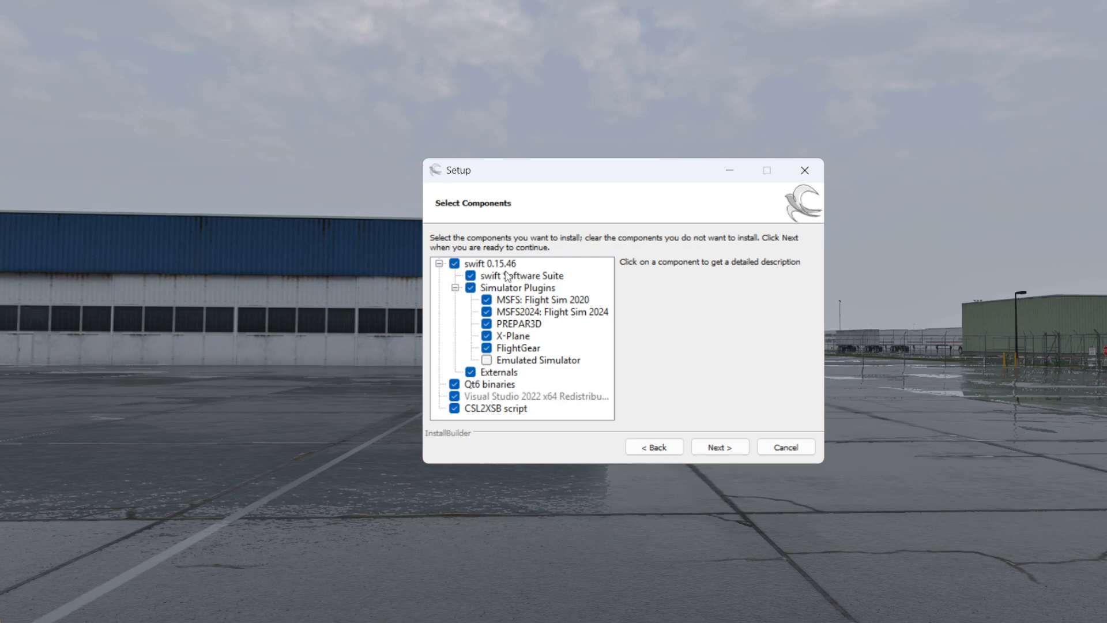
Deselect the FlightGear and PREPAR3D simulator plugins from the components to install
click(486, 348)
click(487, 324)
click(714, 447)
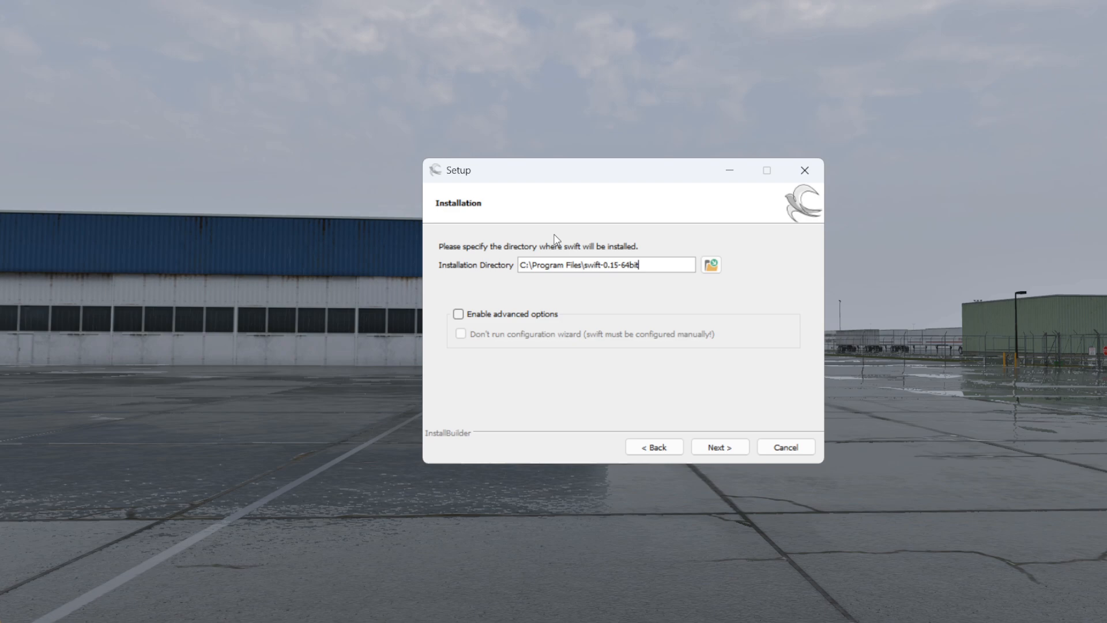
Install swift into the default C:\Program Files\swift-0.15-64bit directory
click(714, 448)
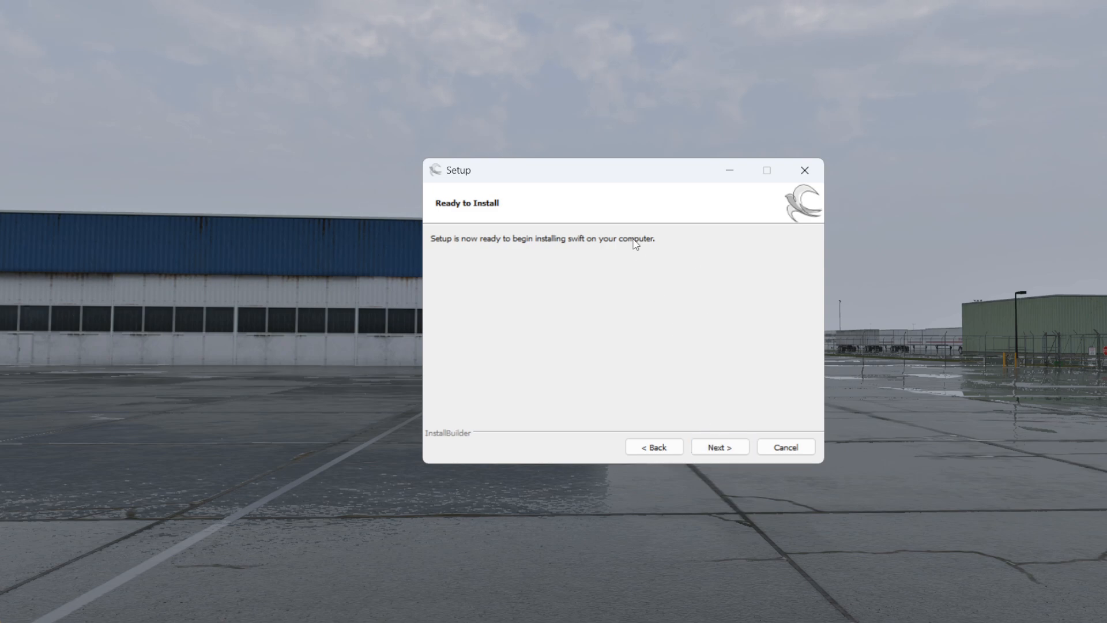
click(718, 448)
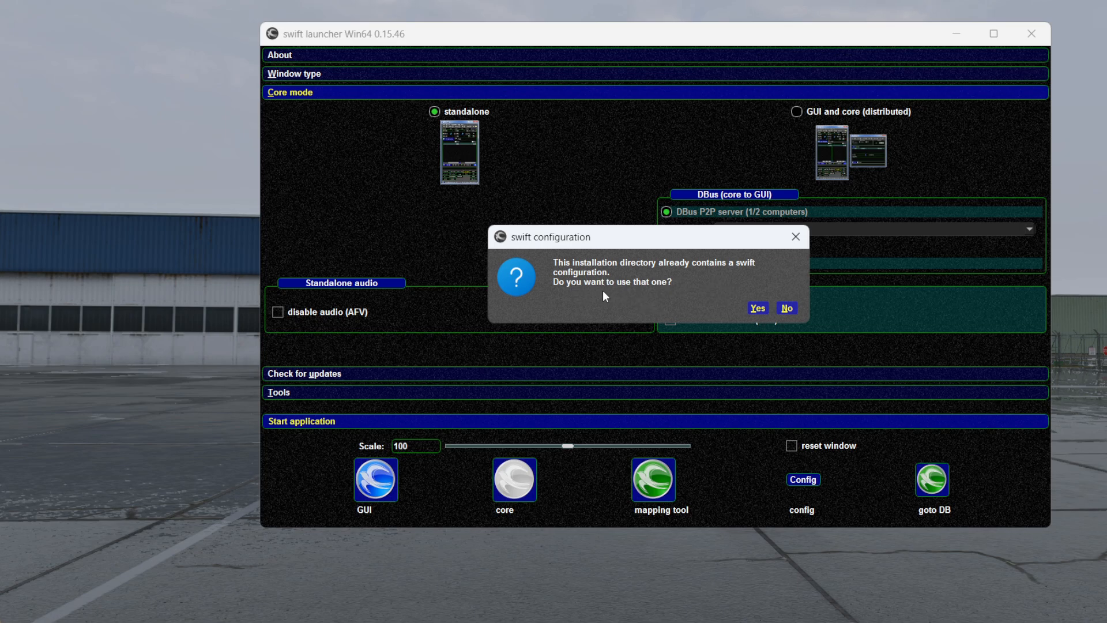
Reuse the existing swift configuration and finish the setup wizard
click(757, 308)
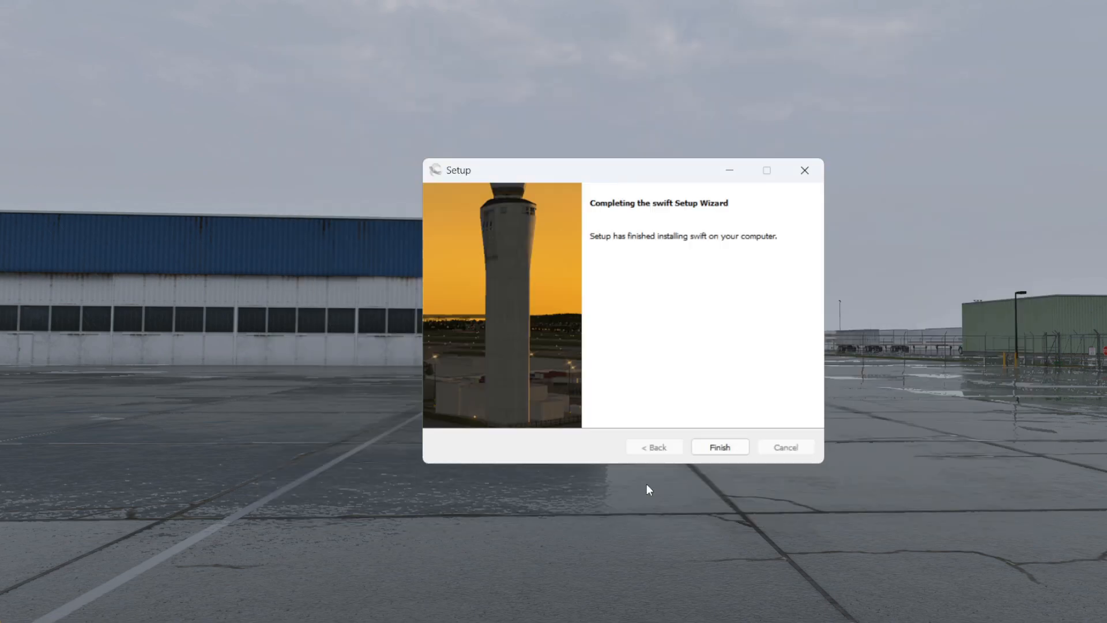
click(718, 447)
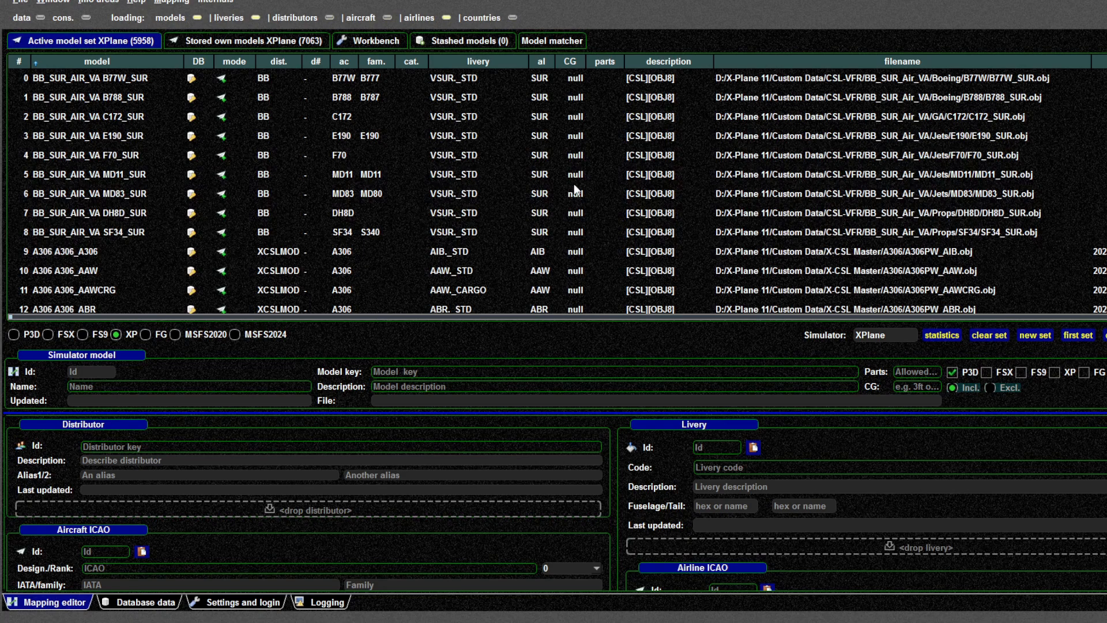
Select MSFS2024 as the simulator in the mapping tool's settings
click(242, 602)
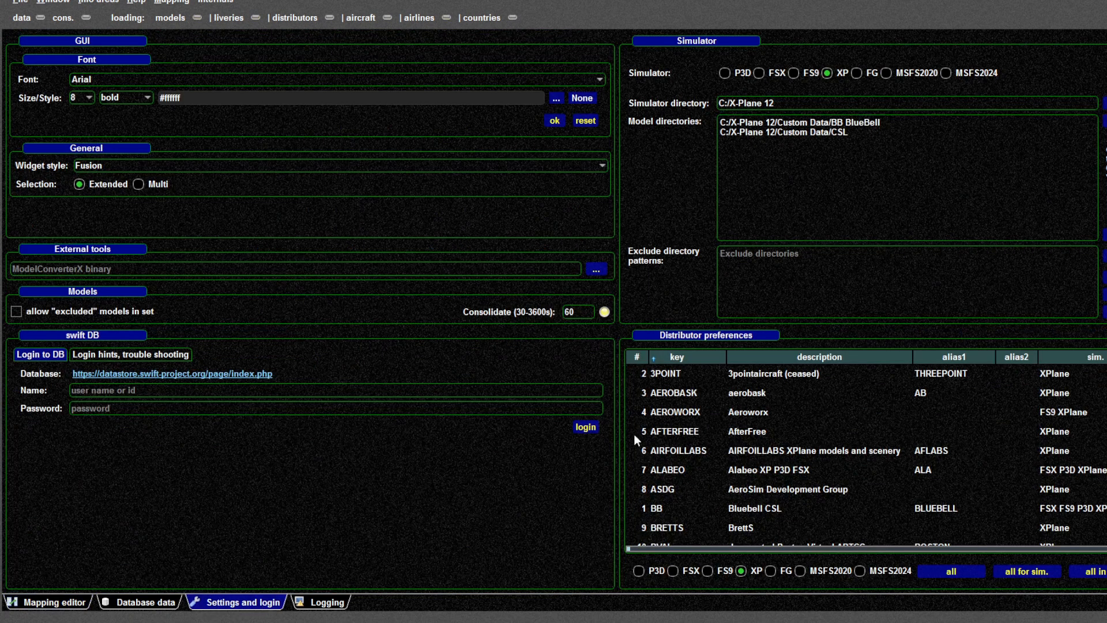
click(946, 75)
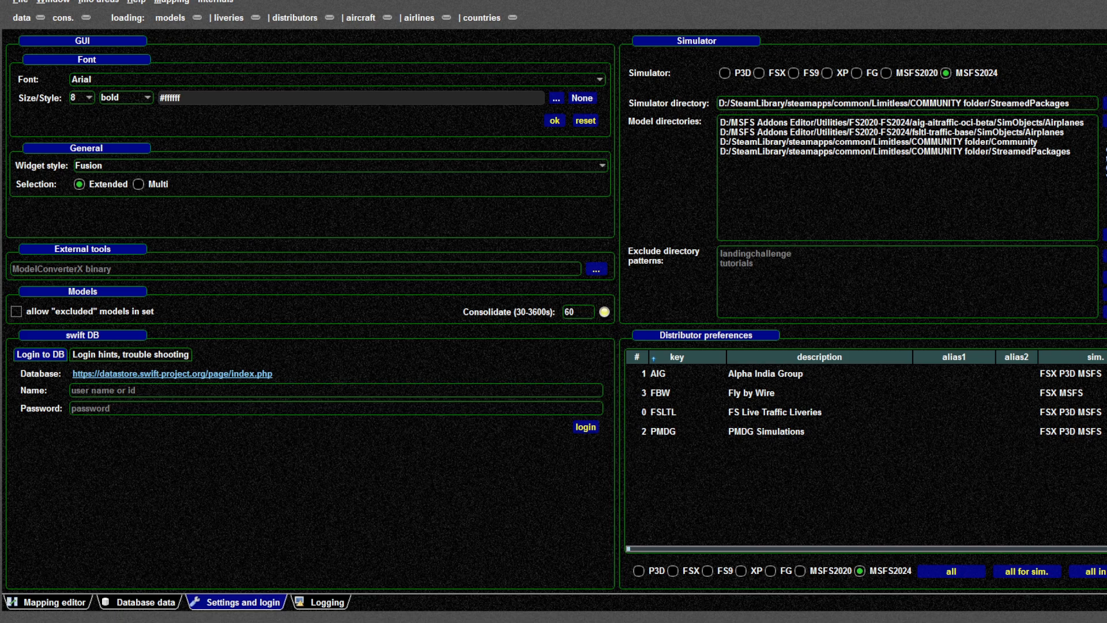
Open the model directory and simulator directory folder browsers, then close each without choosing a folder
click(1104, 121)
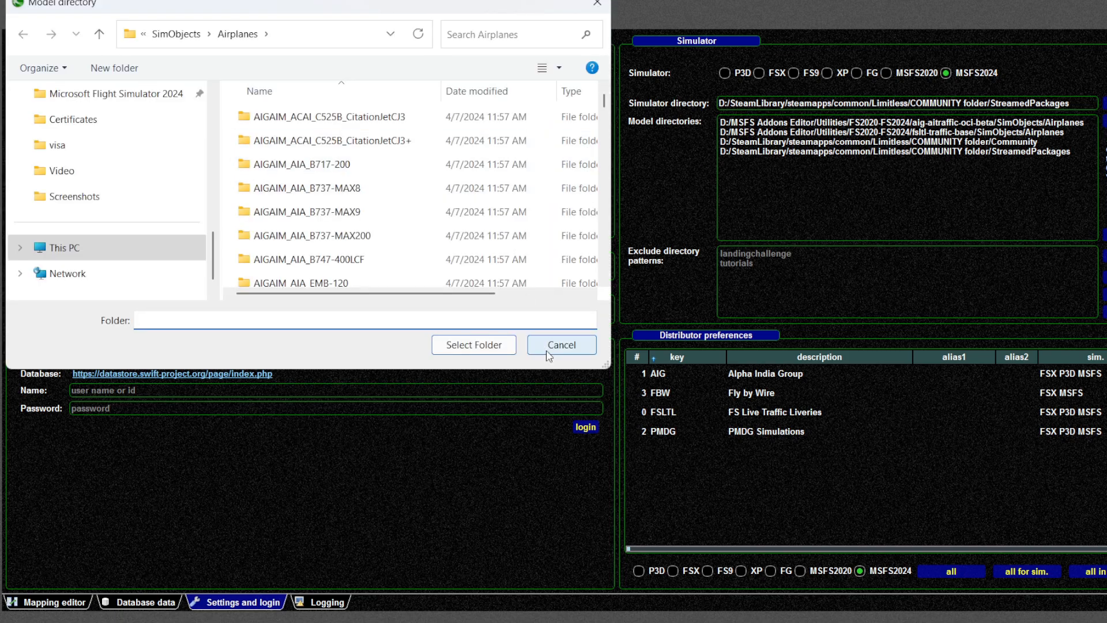
click(556, 347)
click(1104, 103)
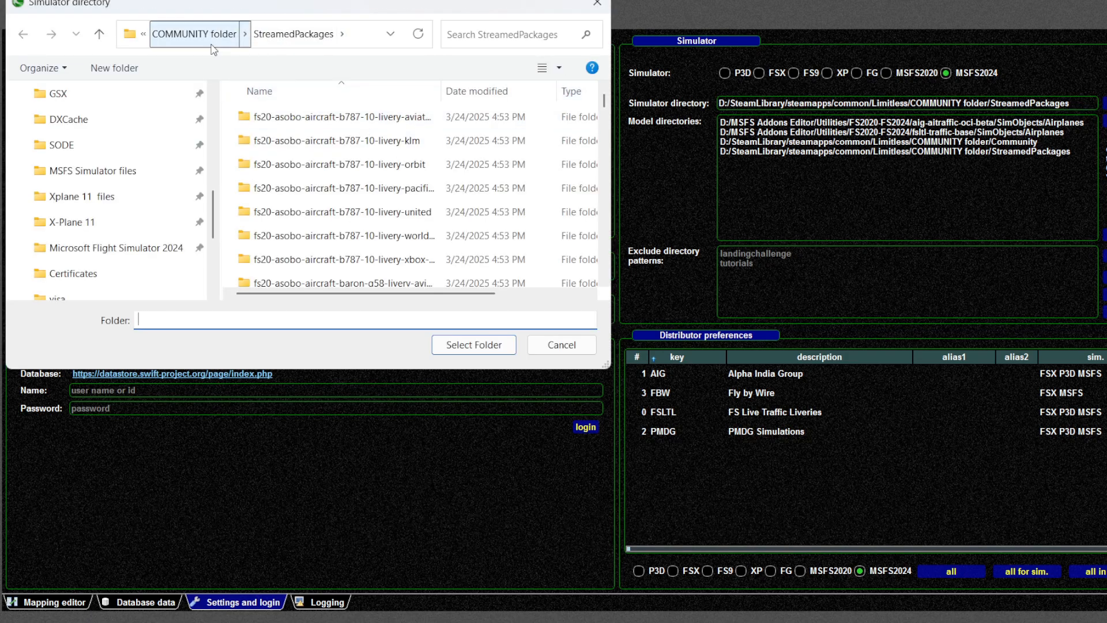
click(563, 349)
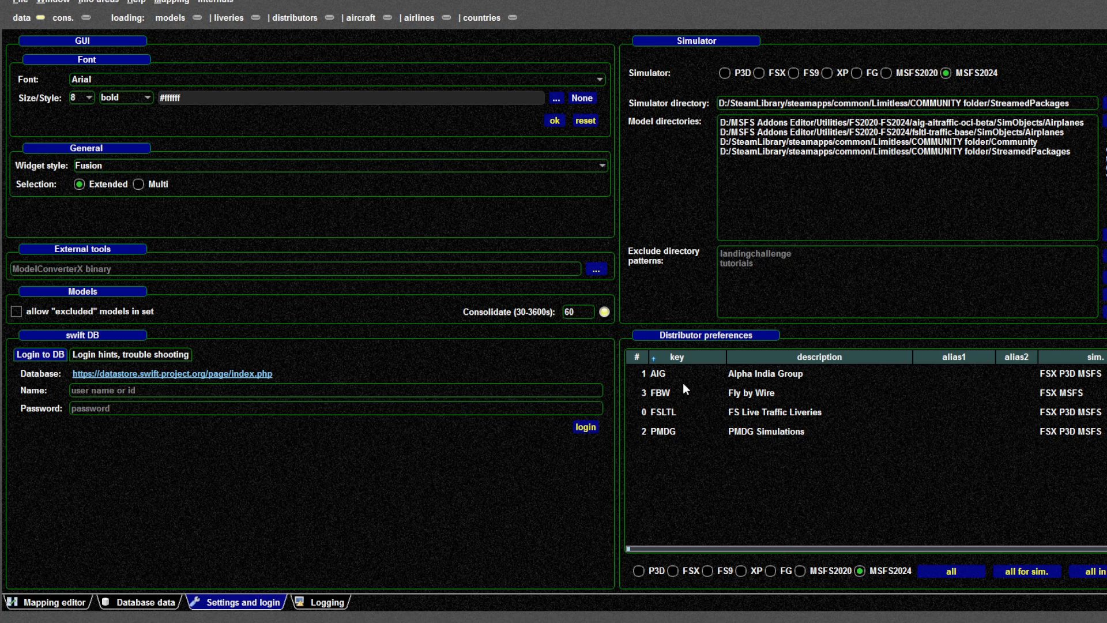
Review each entry in the distributor preferences list: AIG, FBW, FSLTL and PMDG
click(665, 373)
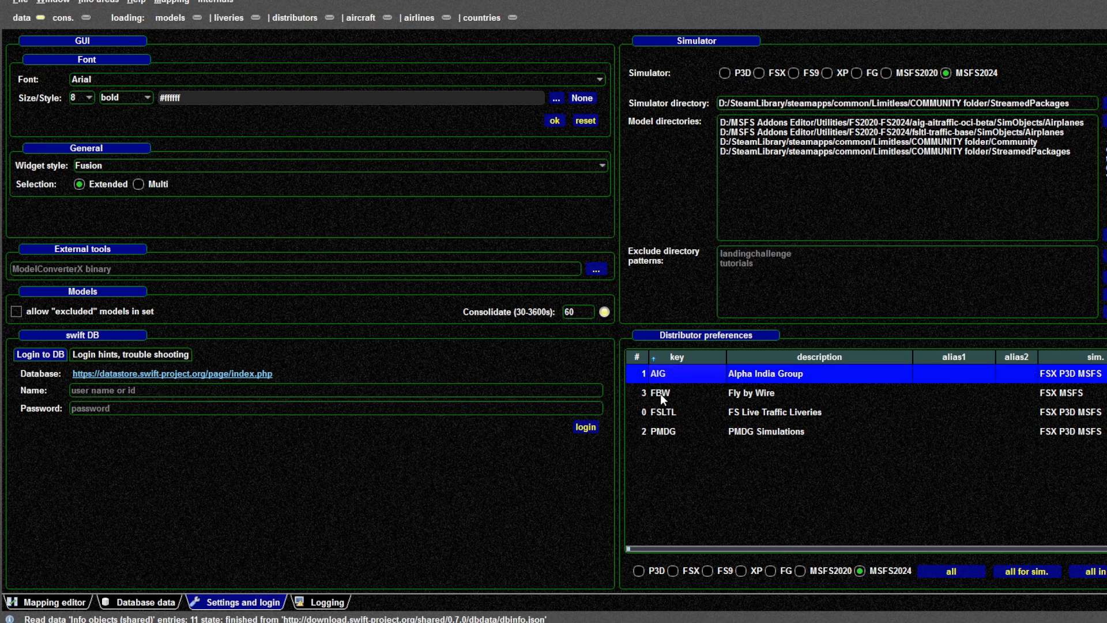
click(659, 393)
click(665, 413)
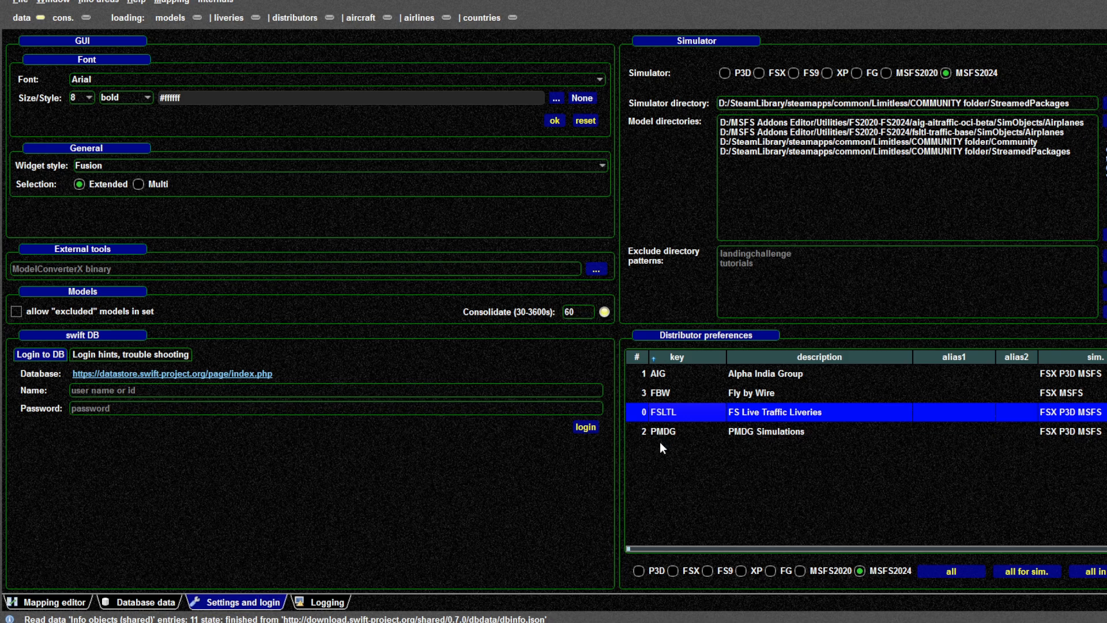
click(663, 433)
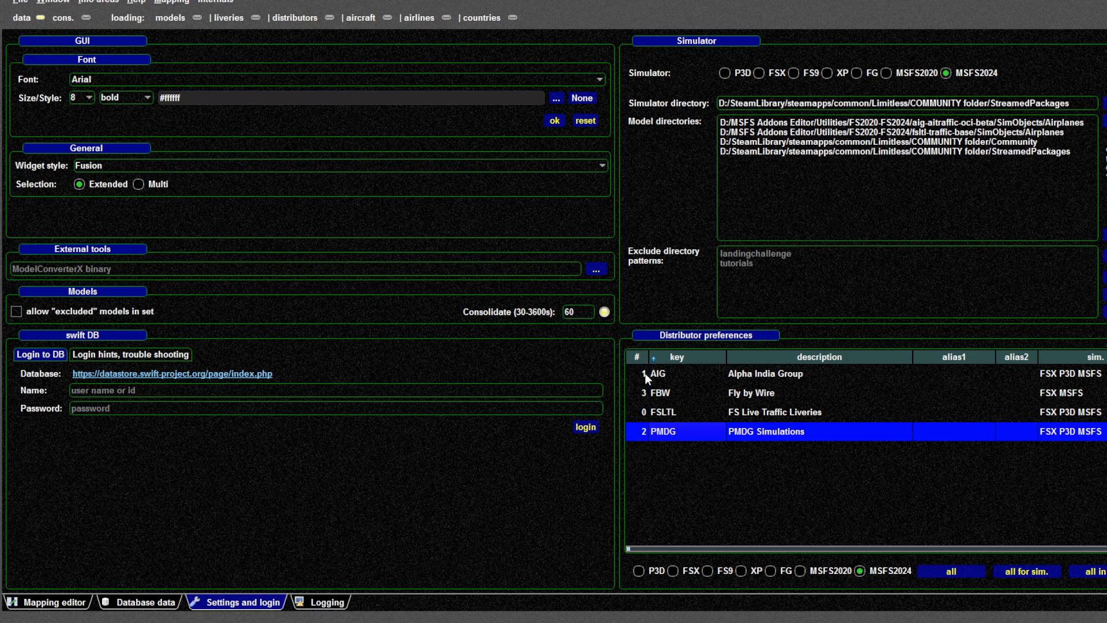
click(642, 415)
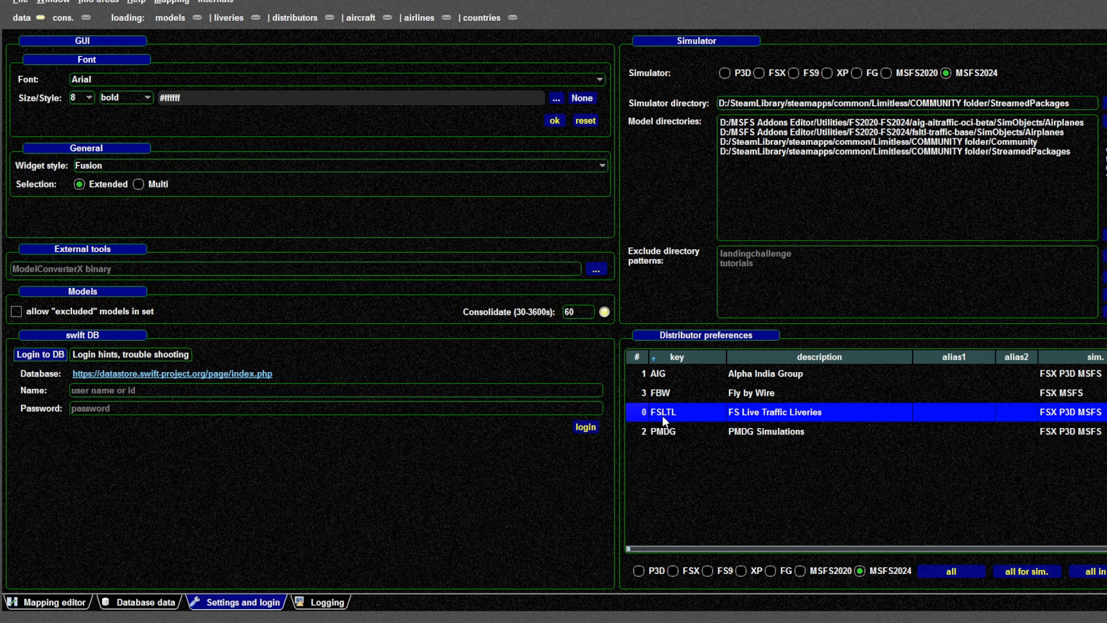
click(650, 376)
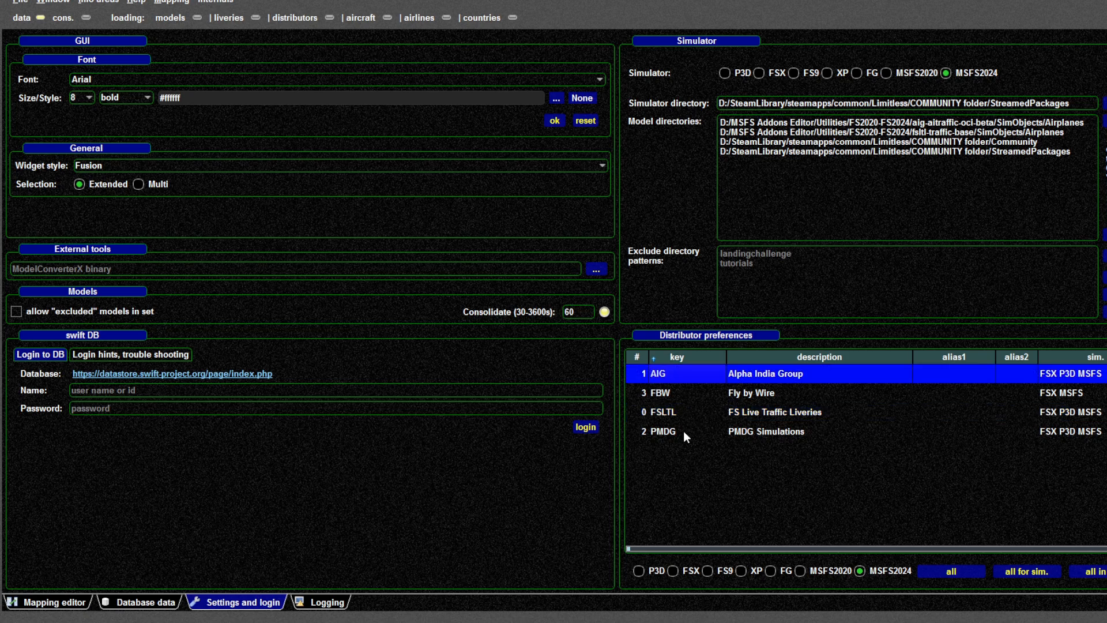
click(663, 432)
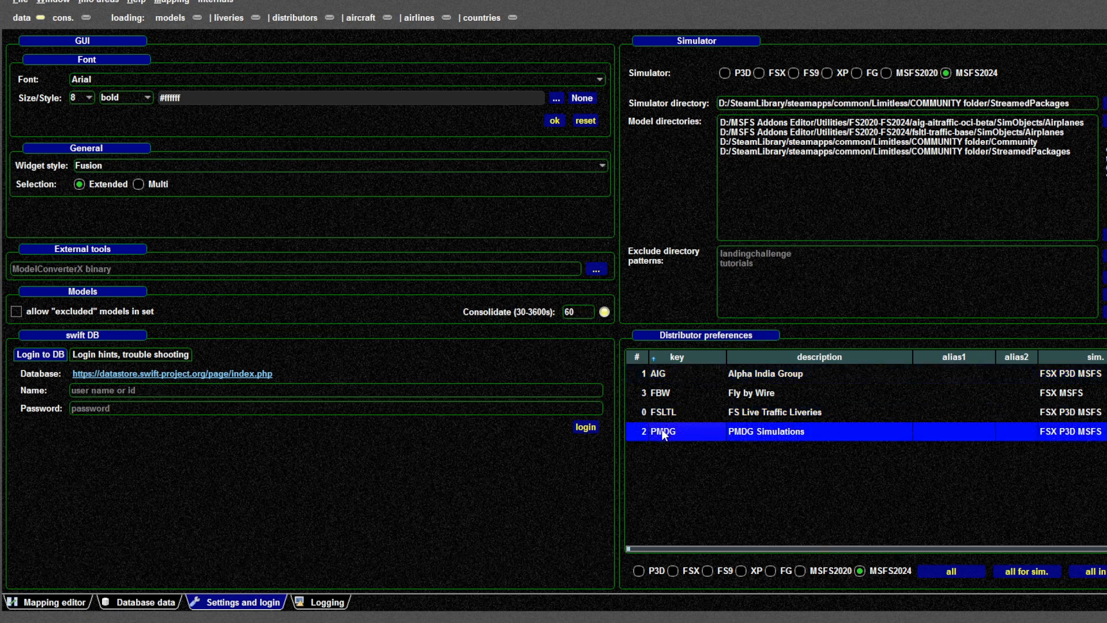
click(659, 392)
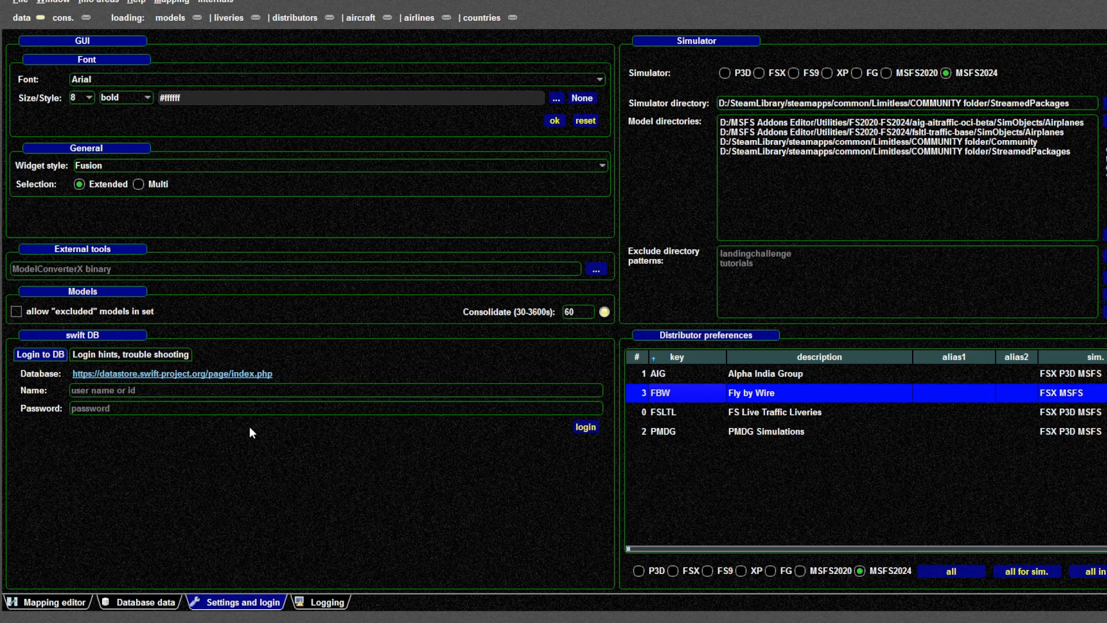
Try to force-reload the stored MSFS2024 models from disk in the mapping editor
click(58, 607)
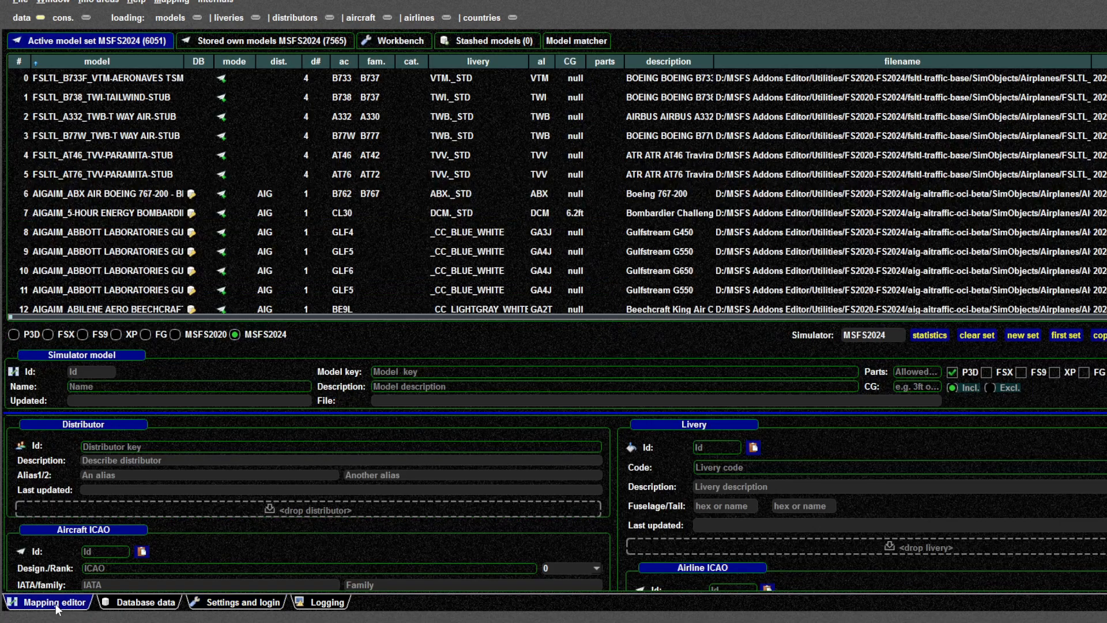
click(247, 39)
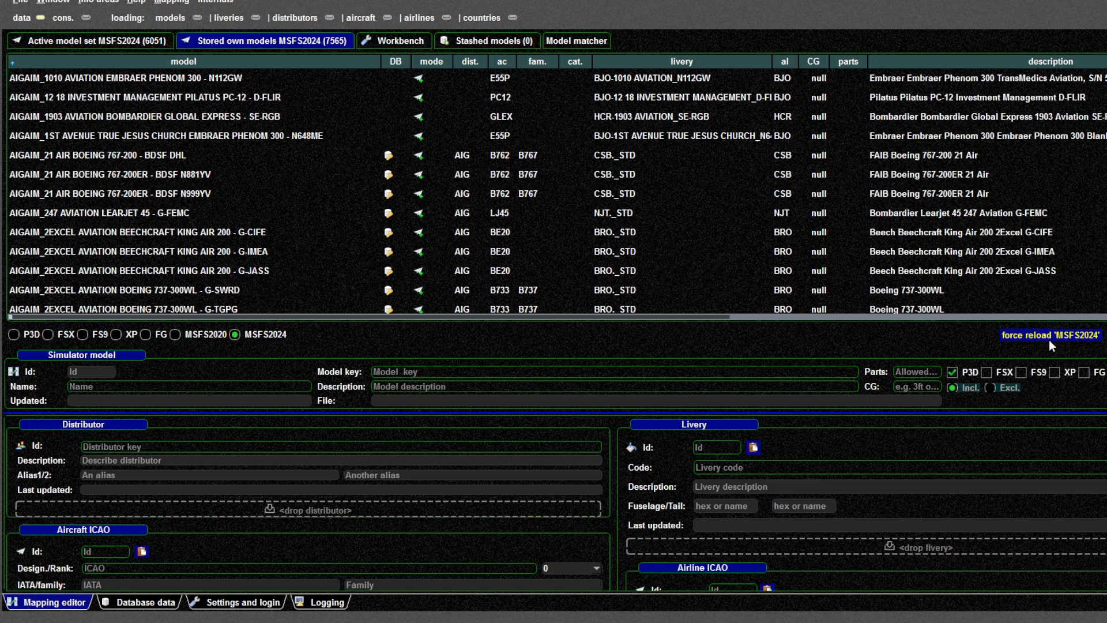
click(219, 602)
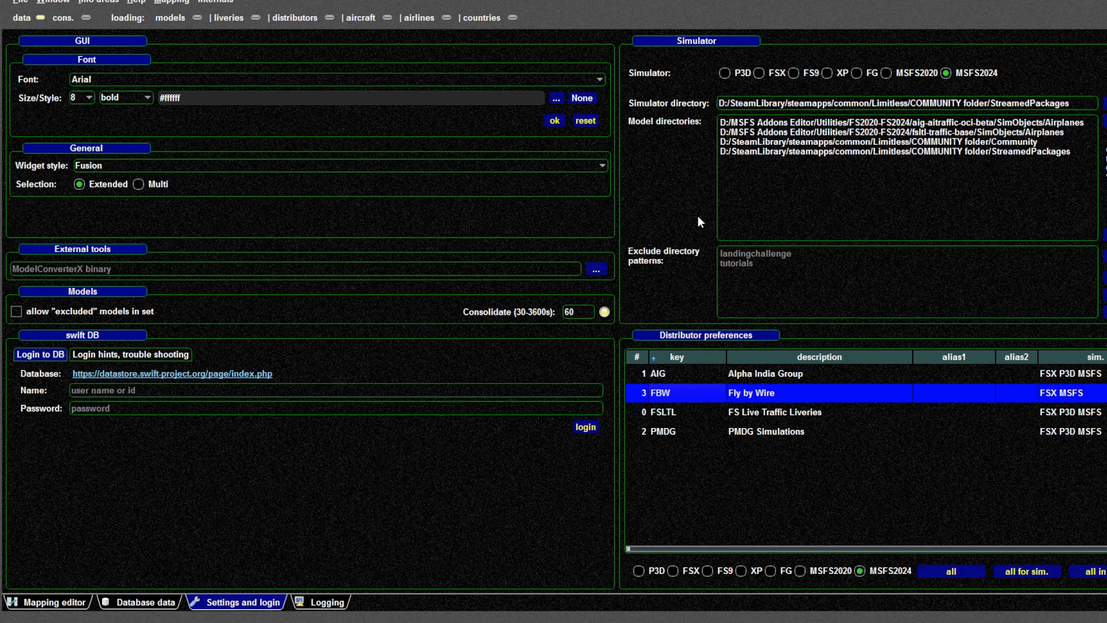
click(55, 602)
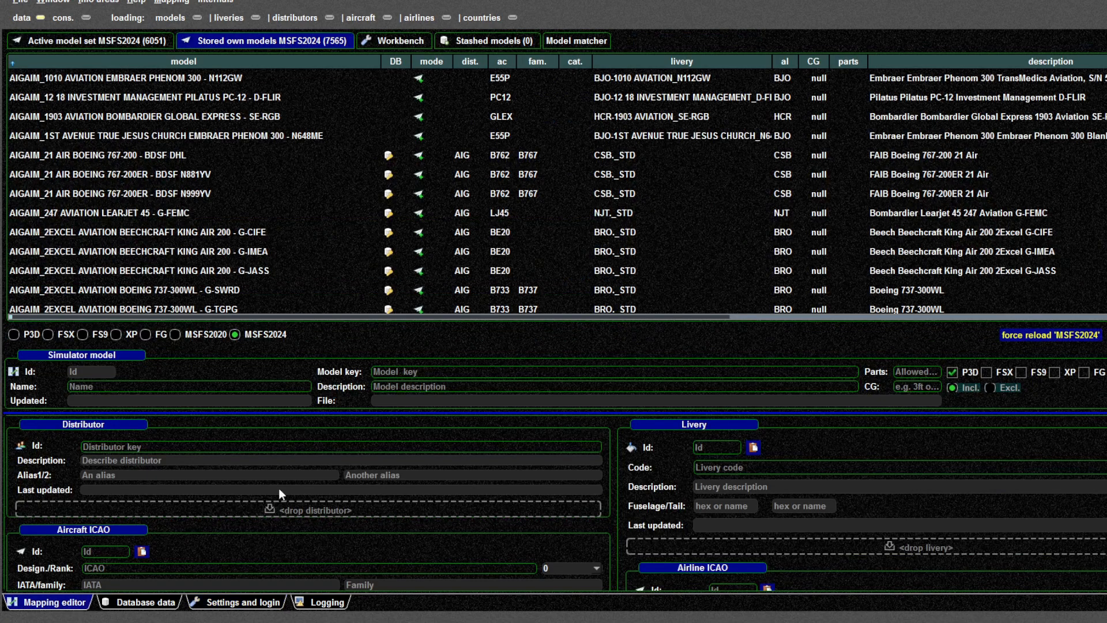
click(1049, 334)
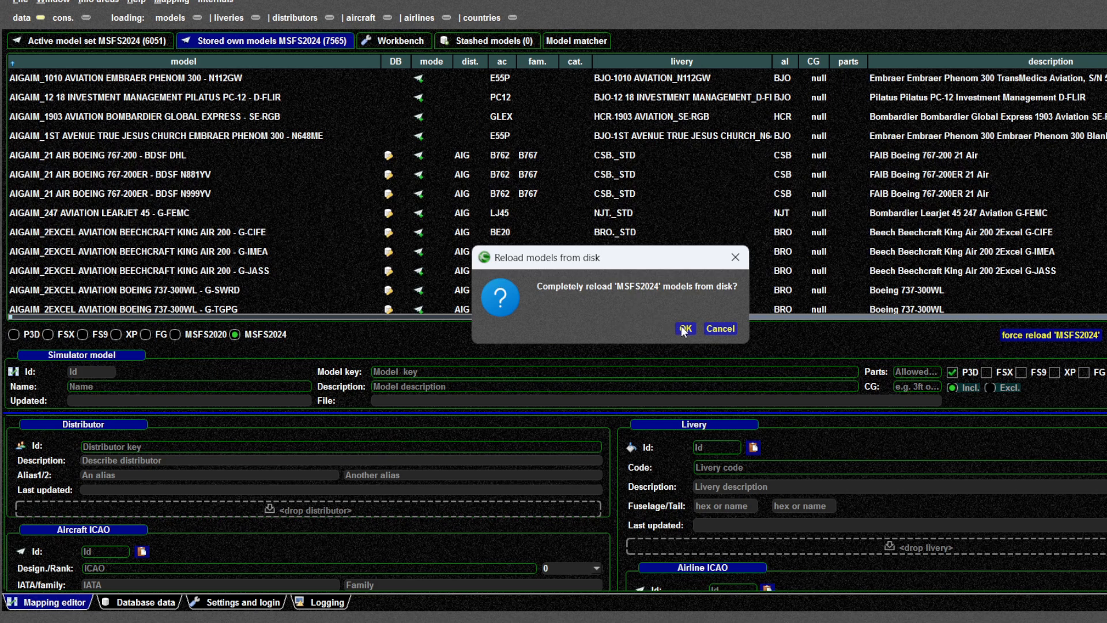
click(721, 330)
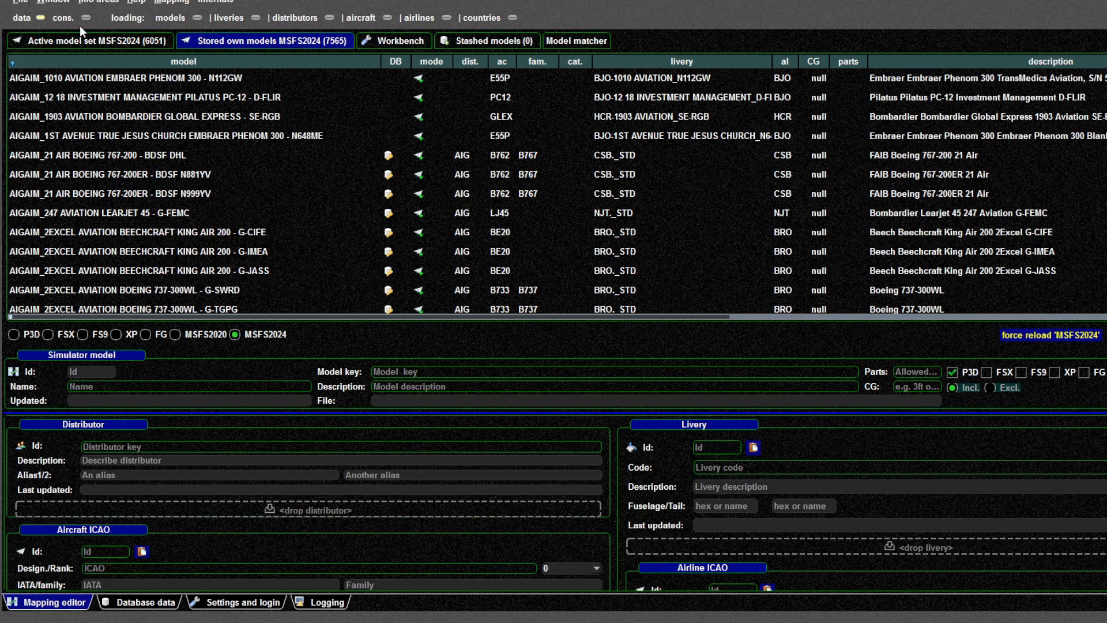
Compare the active MSFS2024 model set with the stored own models list
click(85, 40)
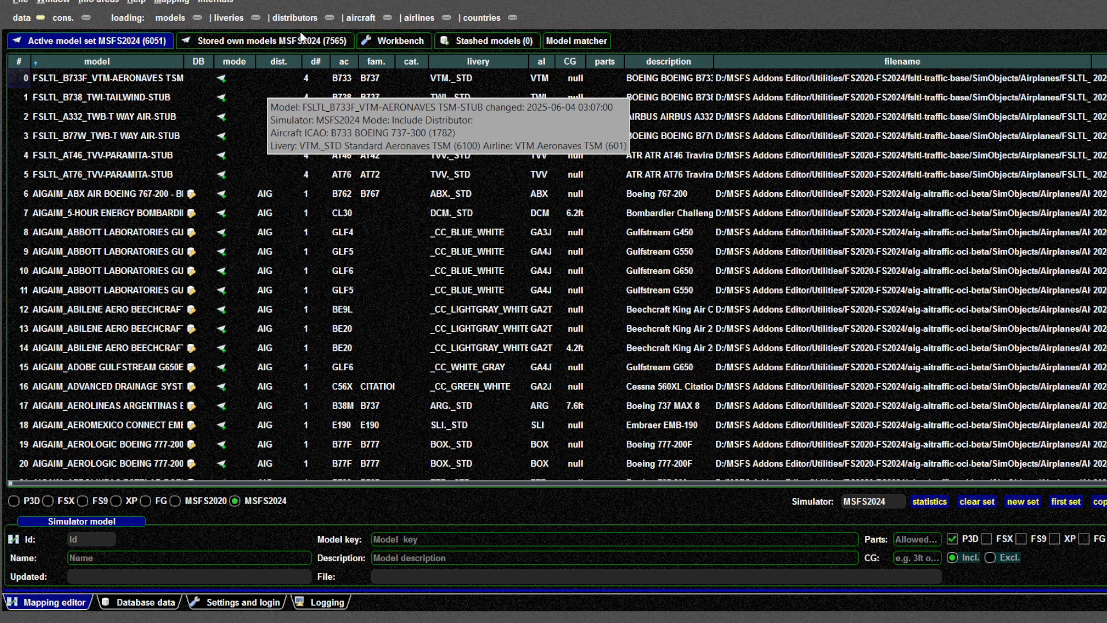
click(266, 44)
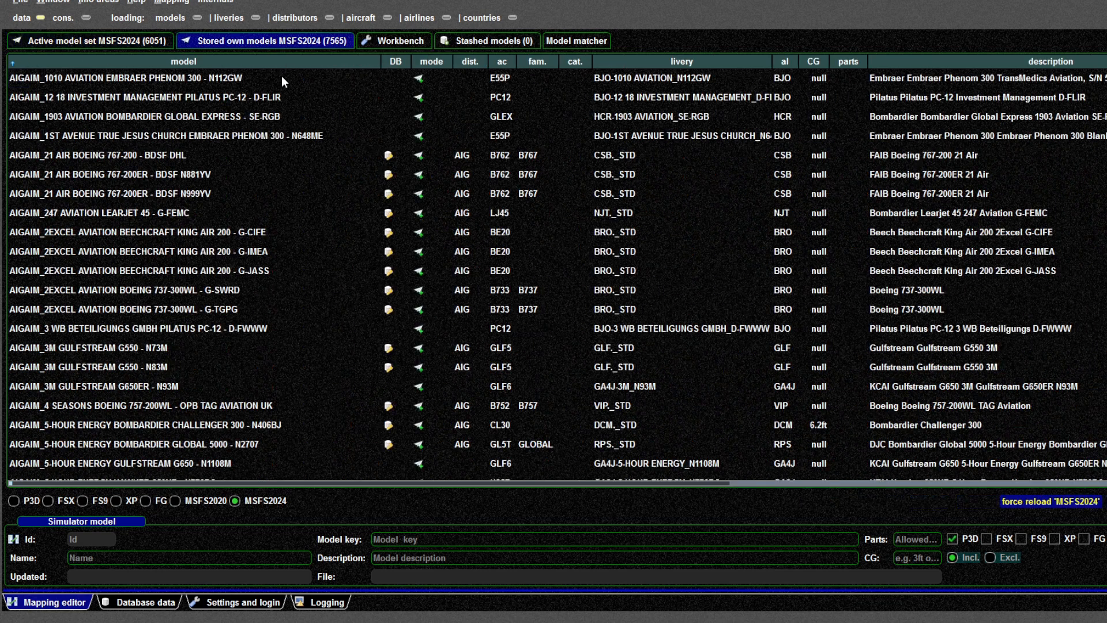
click(327, 176)
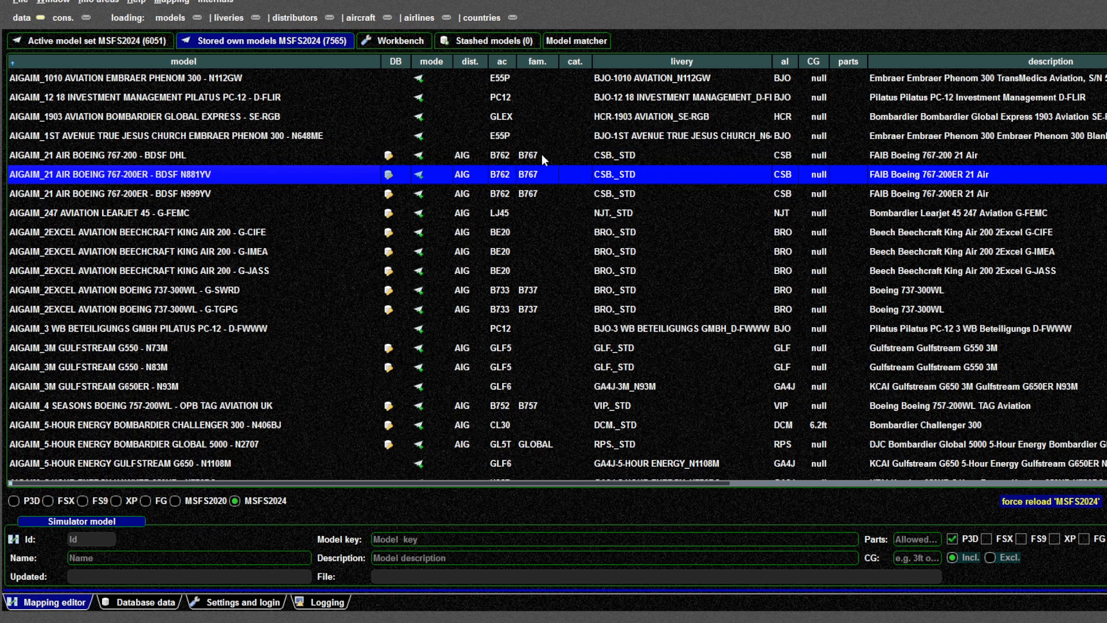
click(519, 315)
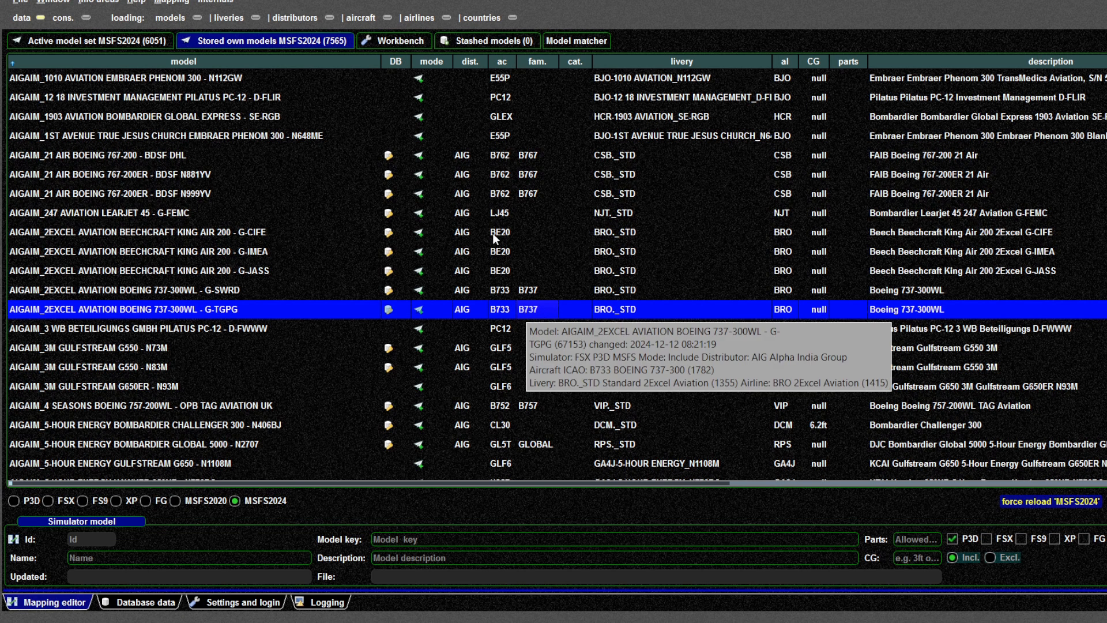
click(395, 154)
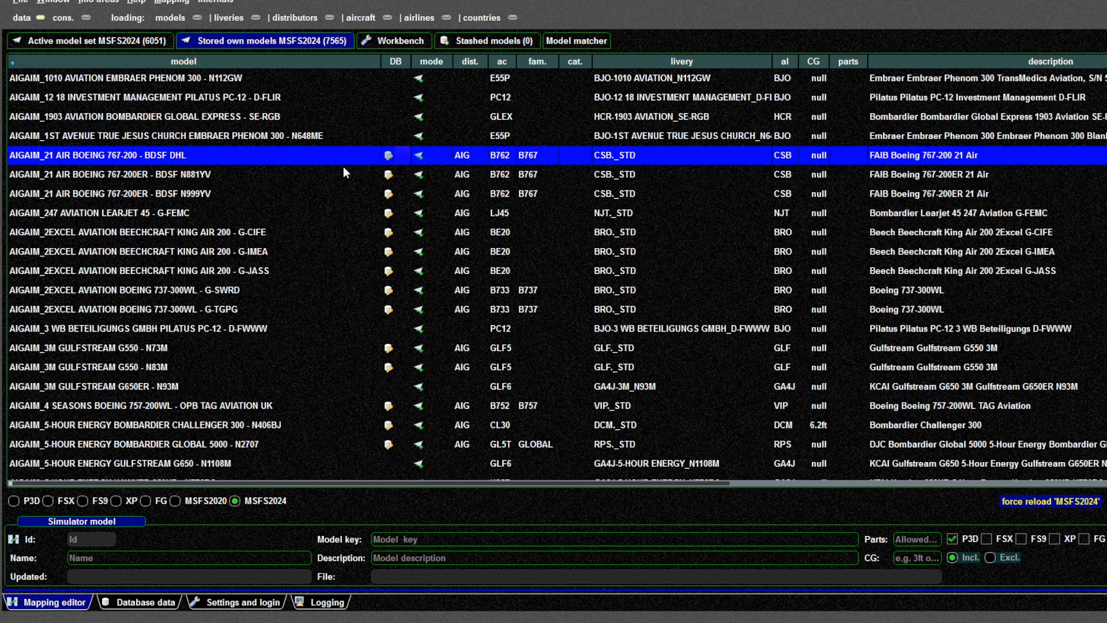
Sort the stored own models by the DB column and select a range of FSLTL models
click(399, 62)
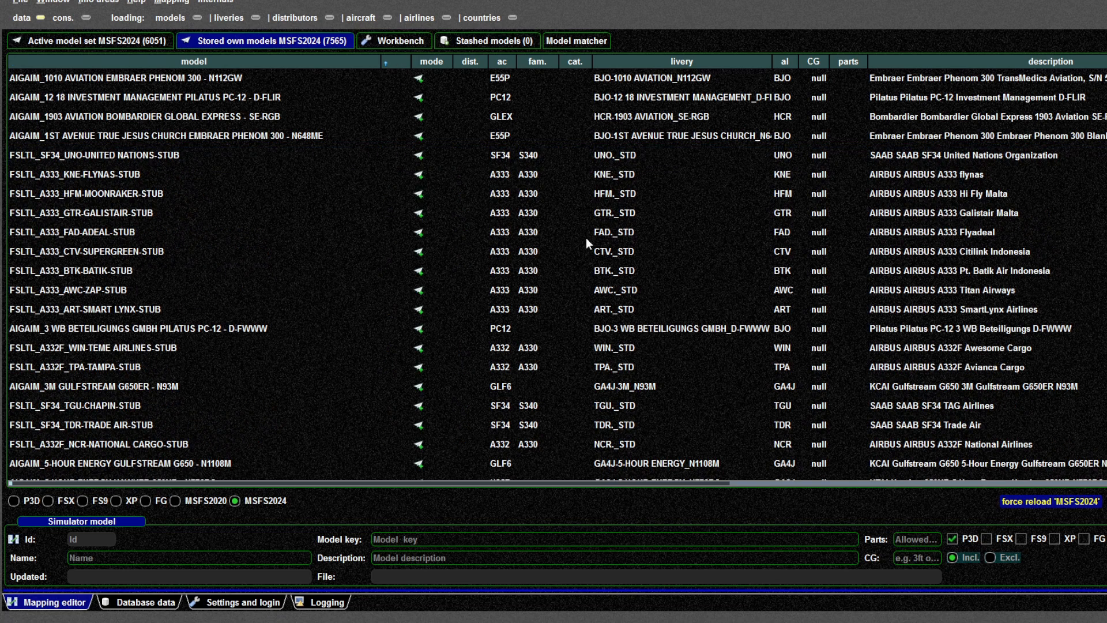
scroll(557, 274, down, 20)
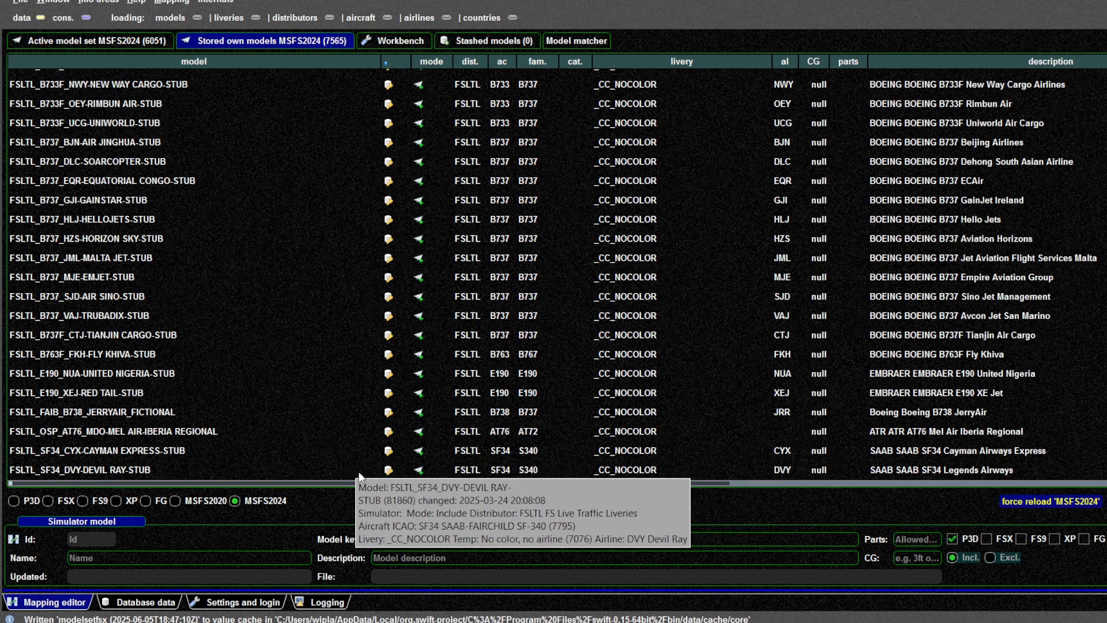
click(389, 470)
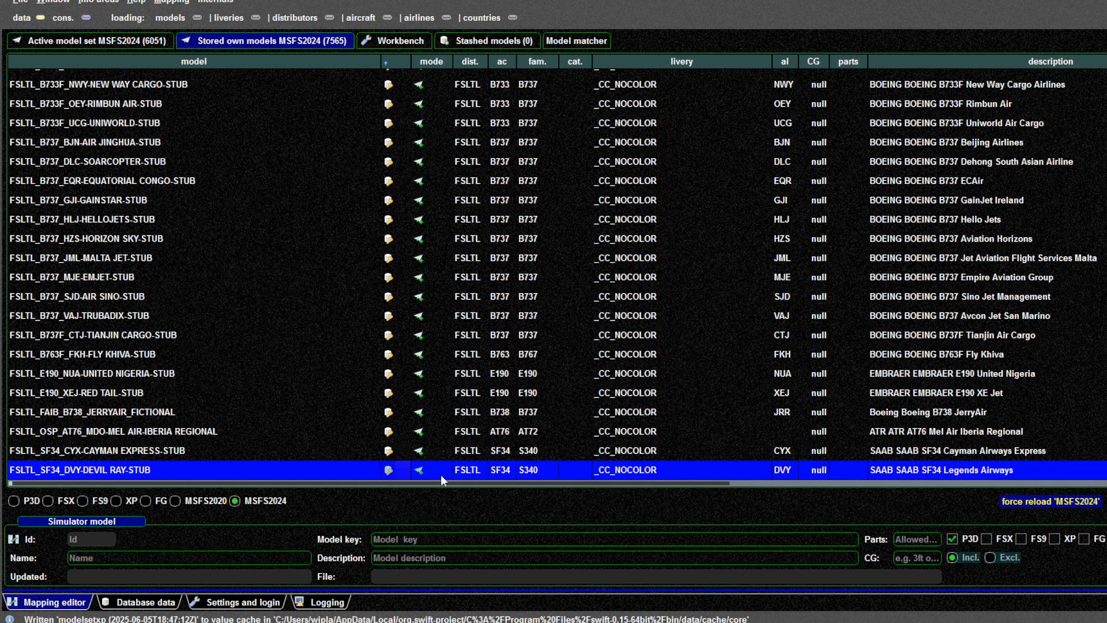
drag(440, 475, 346, 122)
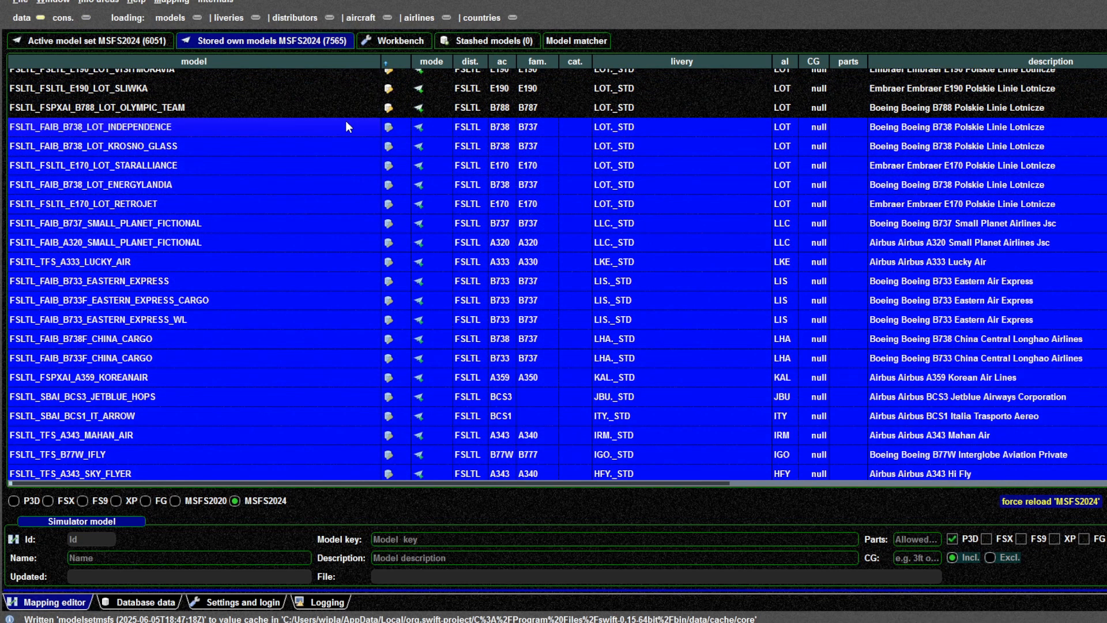
click(61, 44)
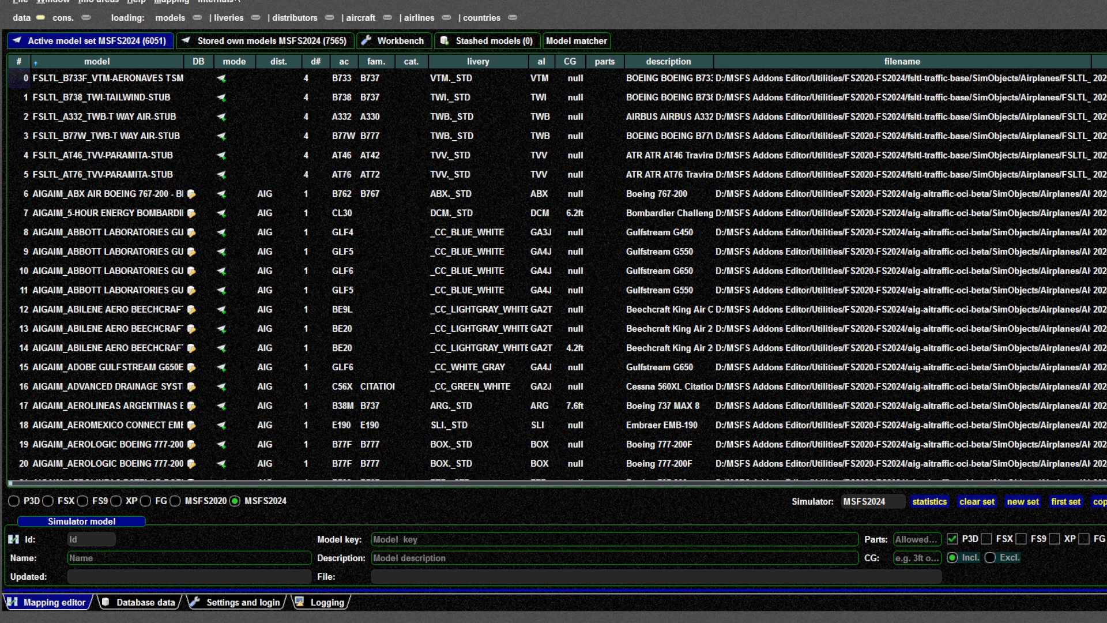
click(243, 40)
click(473, 300)
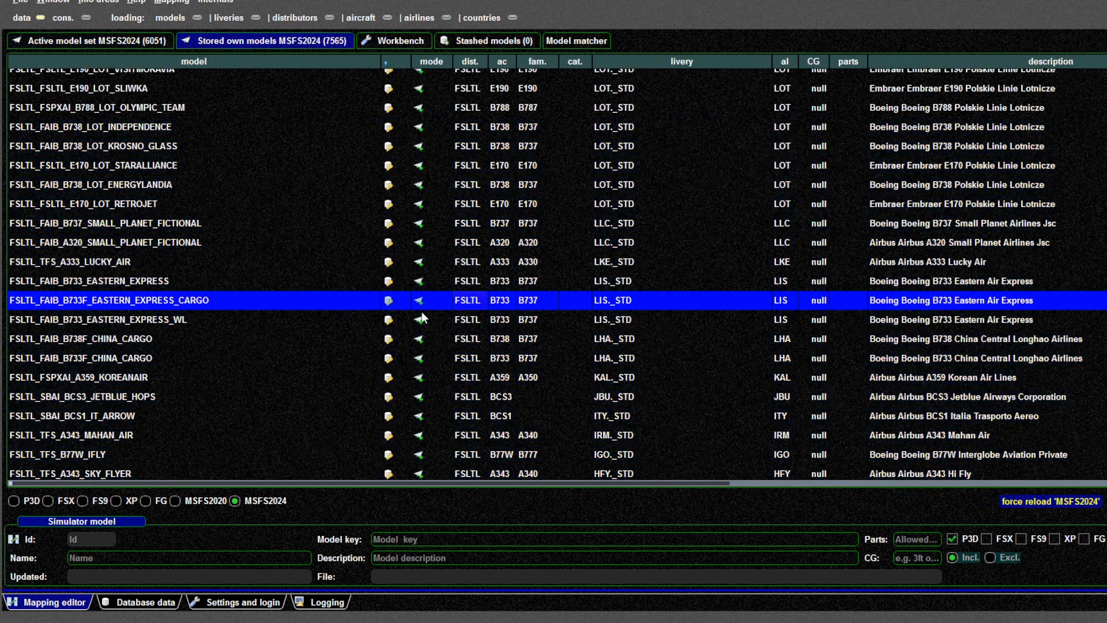
Scroll through the sorted stored models list to examine the FSLTL, generic Asobo and AIG entries
scroll(421, 317, down, 15)
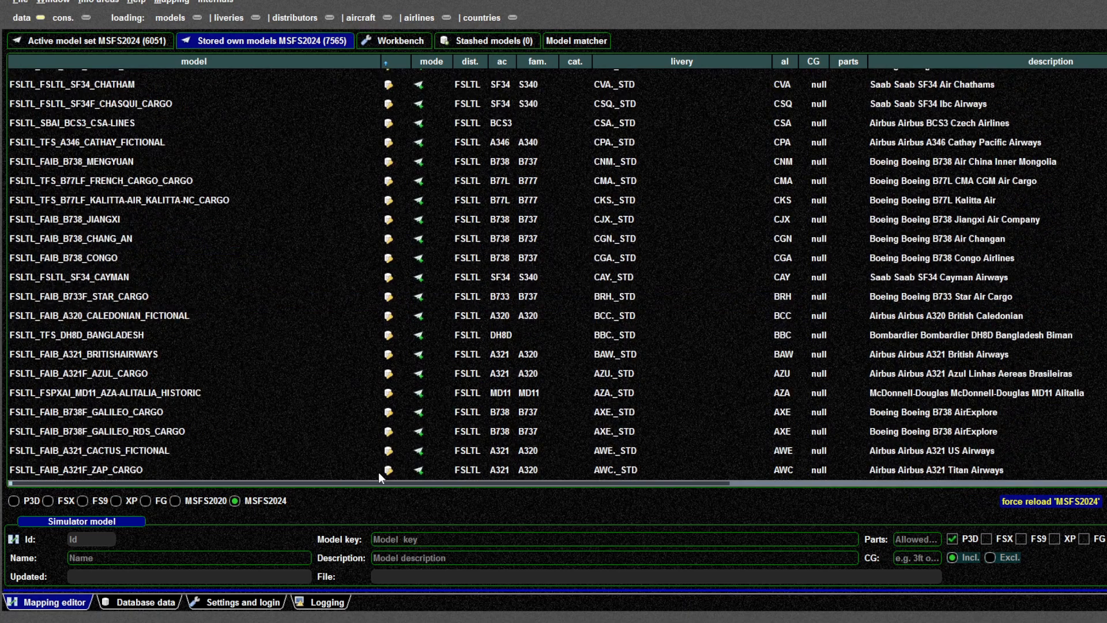
drag(380, 478, 389, 108)
click(388, 189)
scroll(524, 274, up, 10)
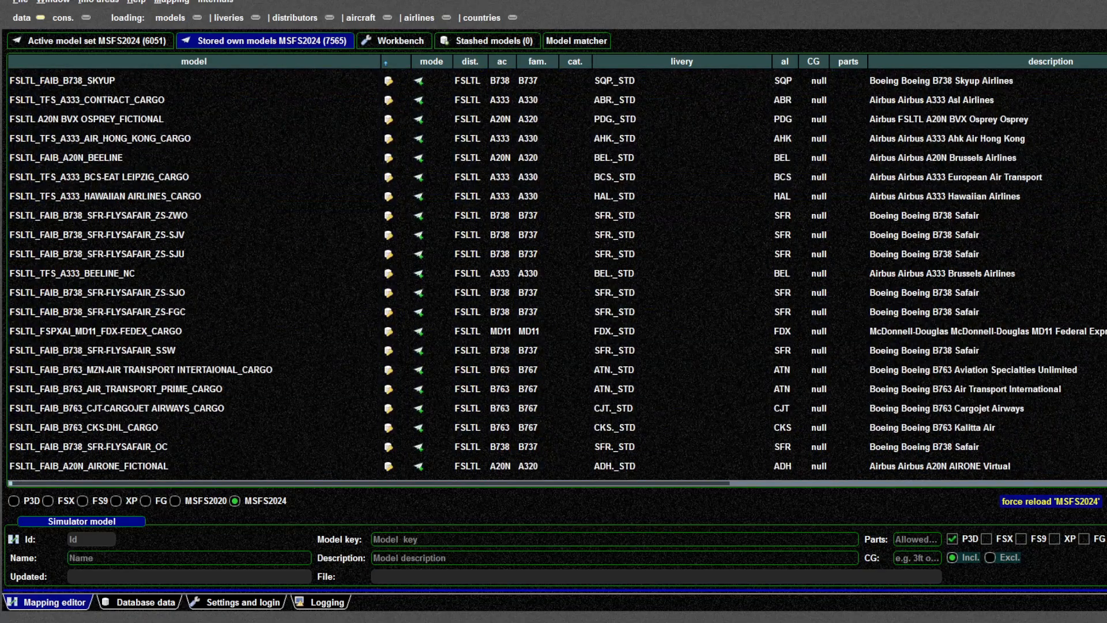
scroll(460, 317, up, 15)
scroll(460, 317, down, 10)
scroll(404, 254, up, 2)
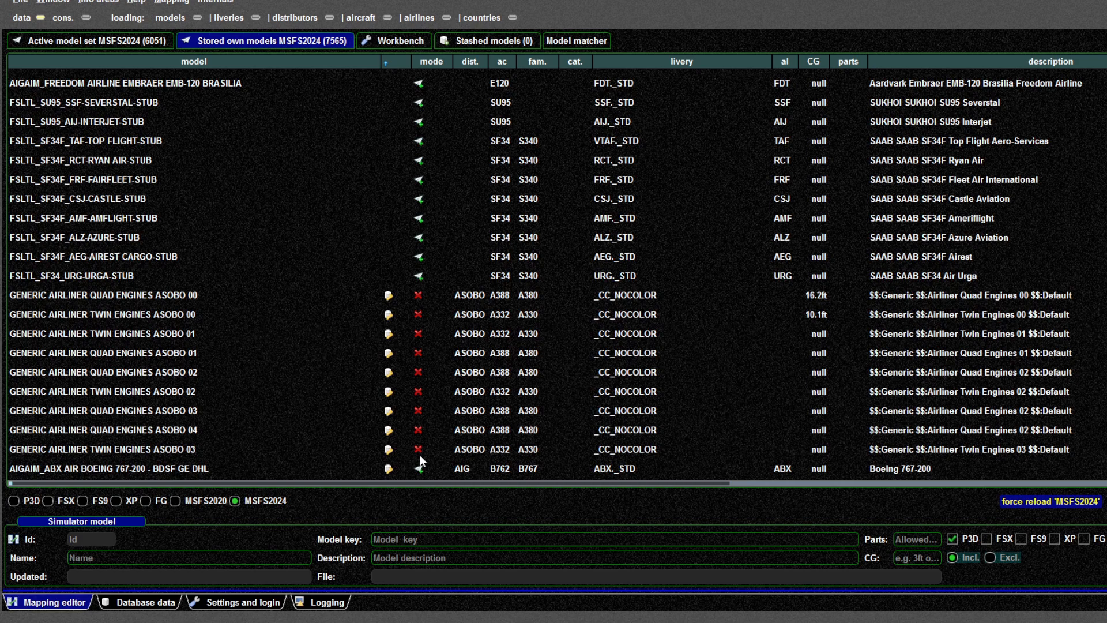
scroll(404, 404, down, 2)
Select the block of stored AIG models below the generic Asobo airliners and add them to the own model set
click(419, 342)
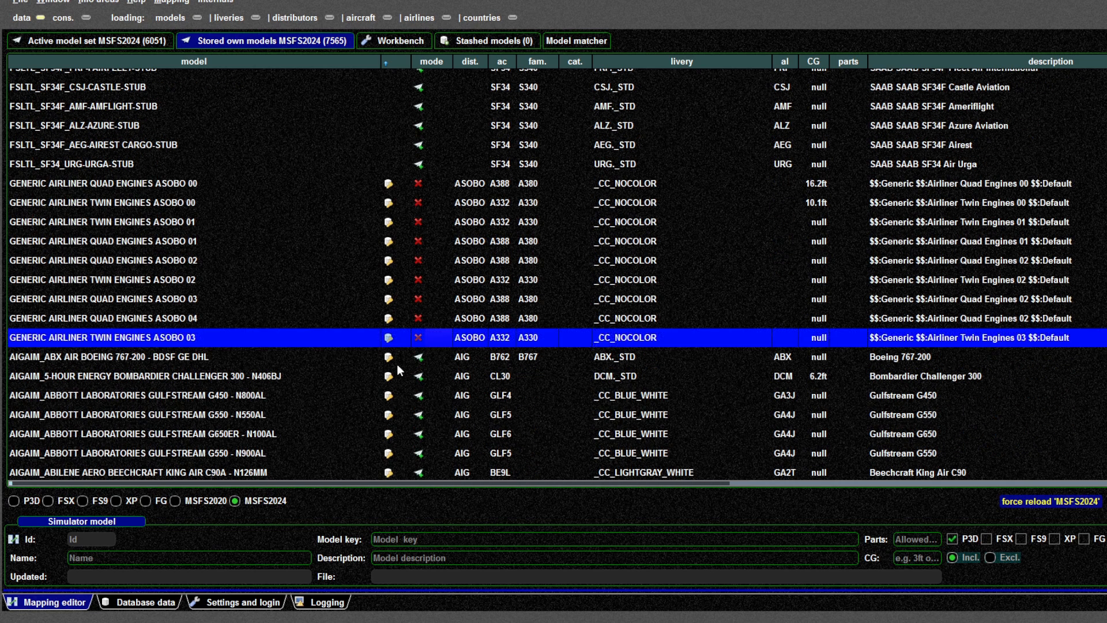
drag(434, 337, 377, 93)
click(383, 94)
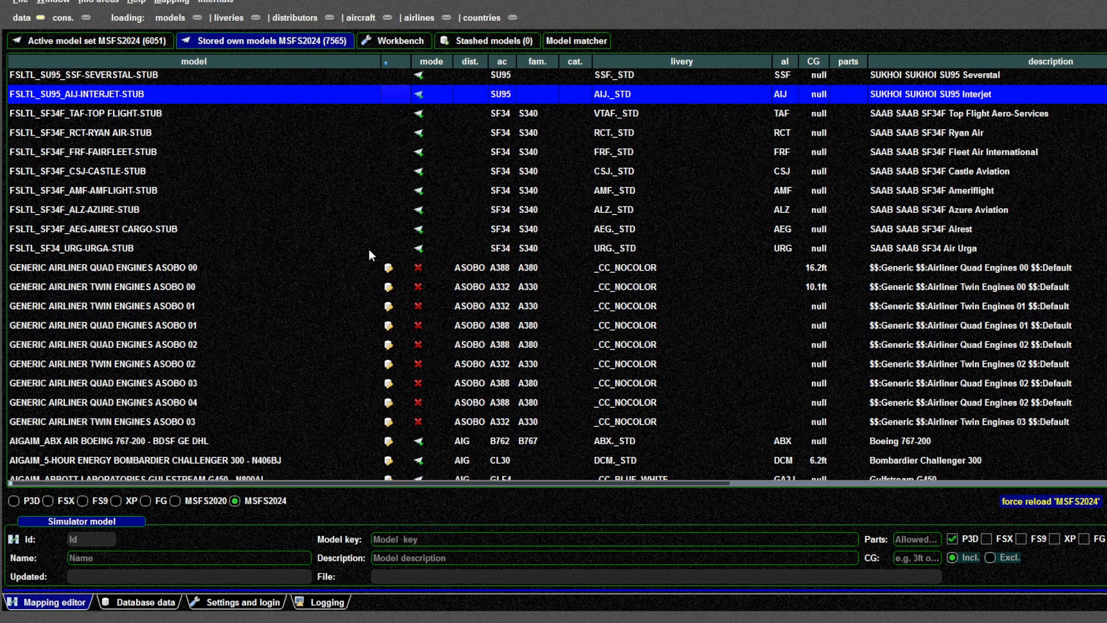
scroll(361, 324, down, 4)
drag(375, 217, 486, 475)
right_click(369, 139)
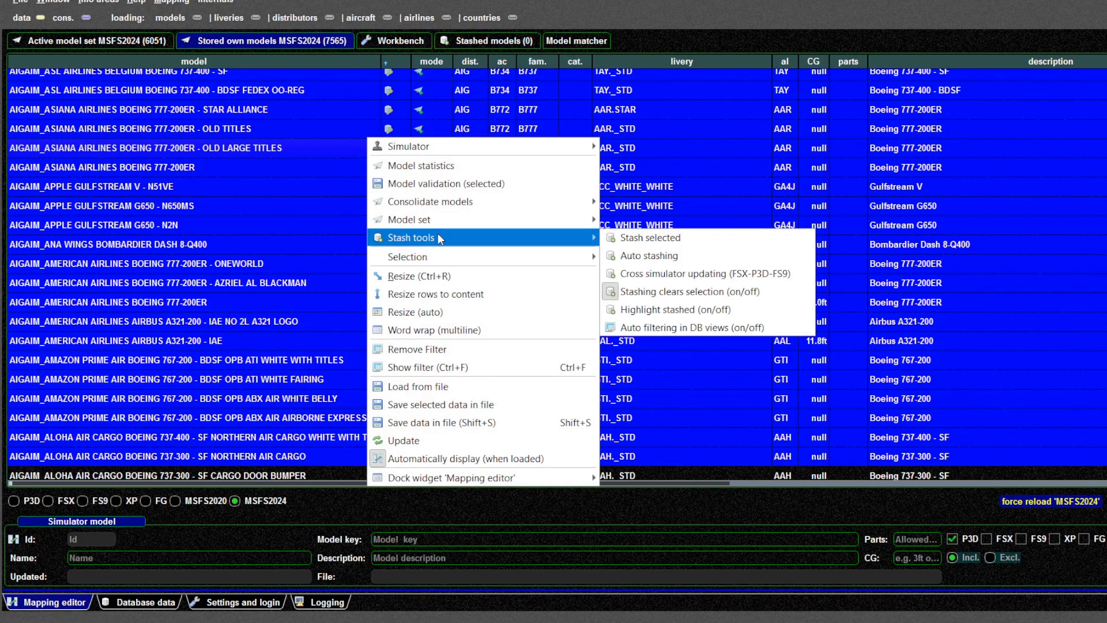
mouse_move(438, 226)
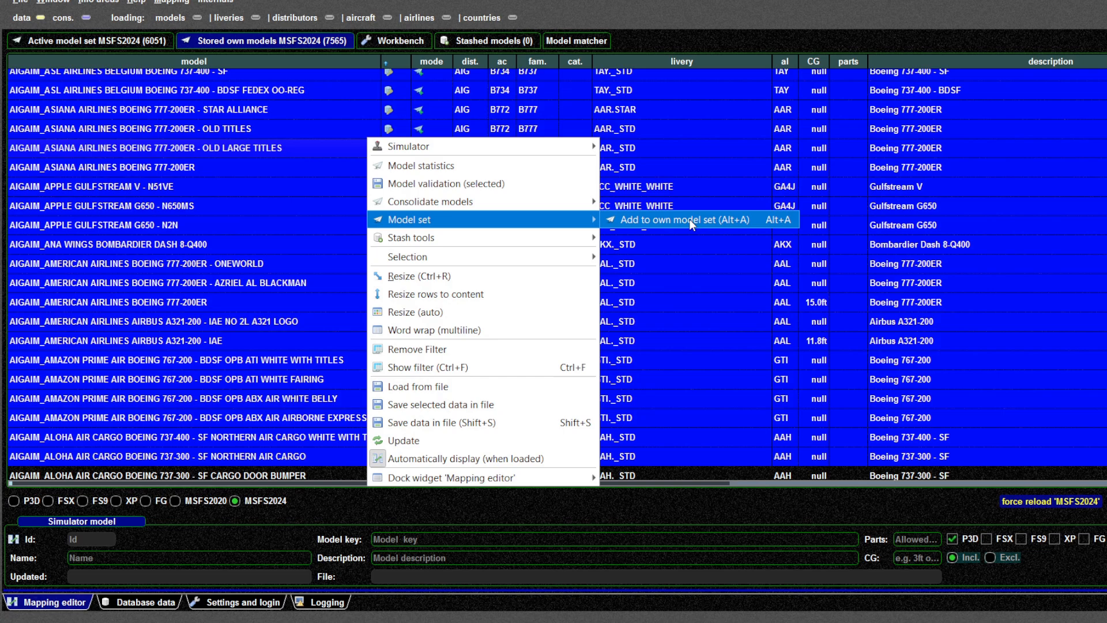
click(92, 41)
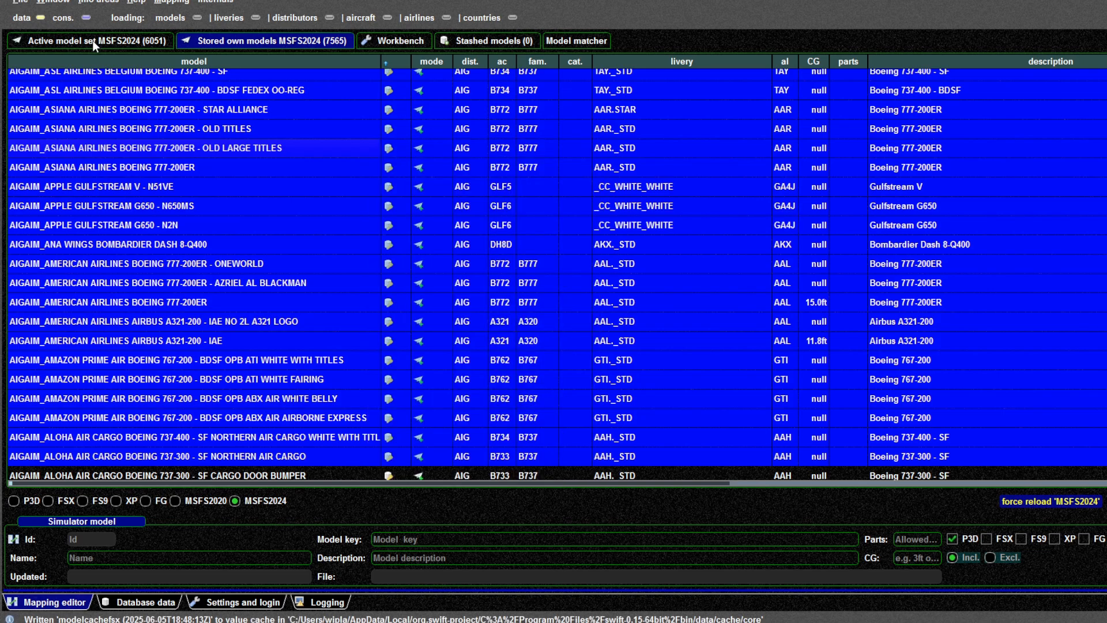
Switch the simulator settings to XP
click(92, 40)
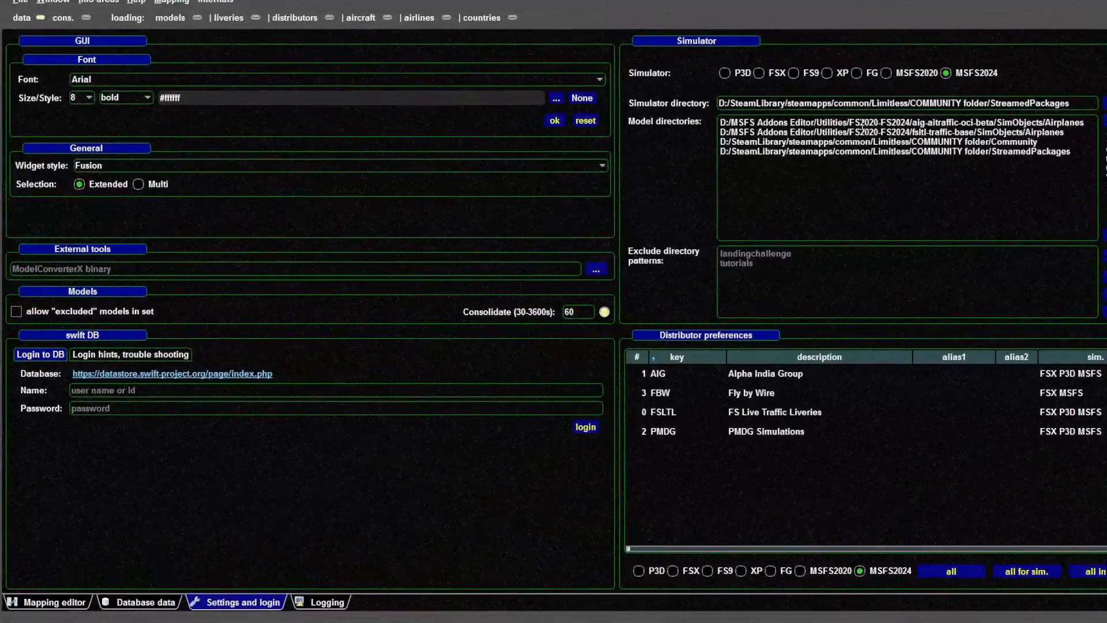
click(825, 72)
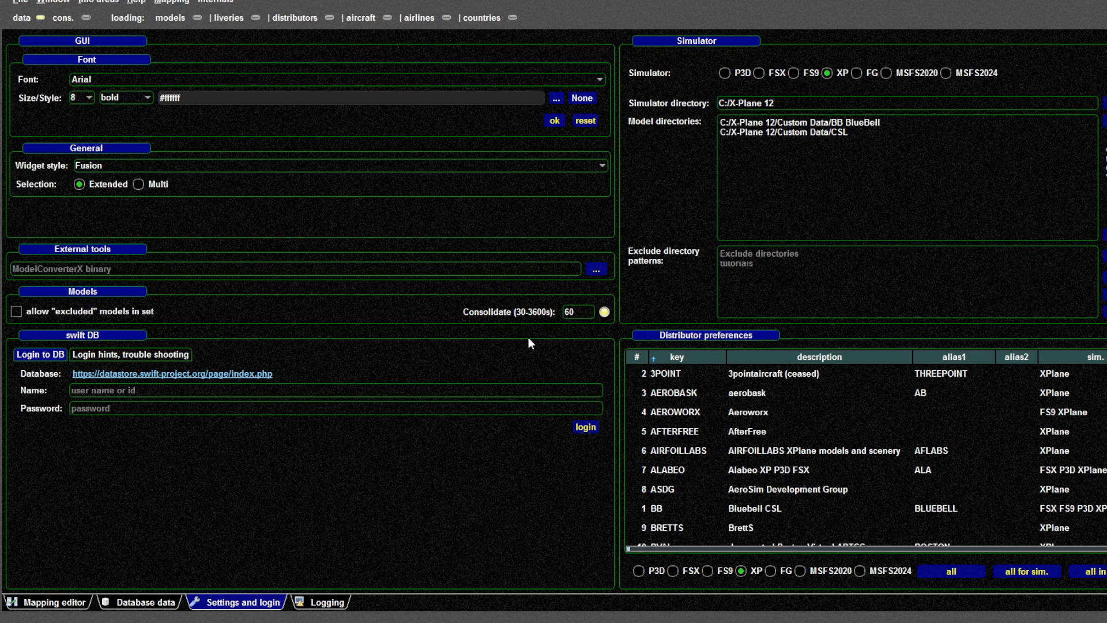
Clear the active X-Plane model set in the mapping editor
click(35, 603)
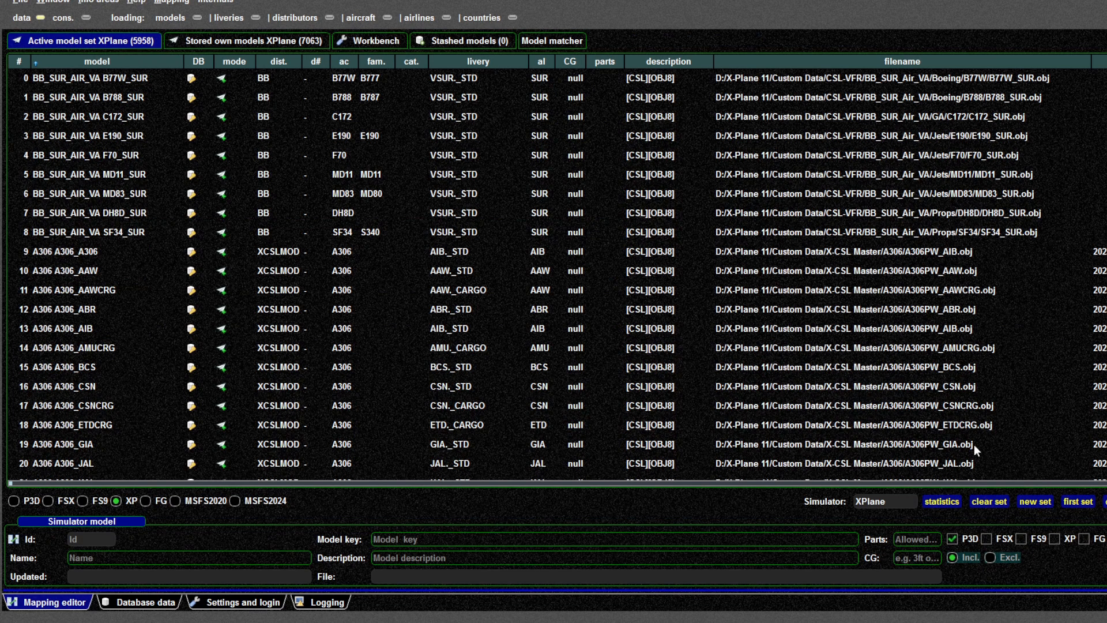
click(987, 501)
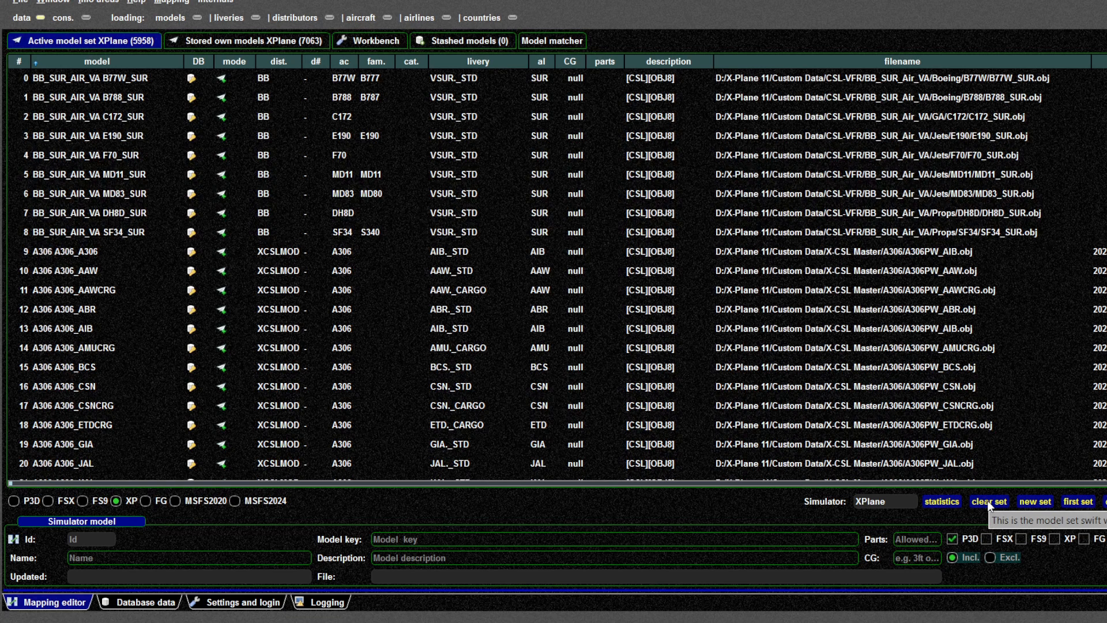
click(225, 40)
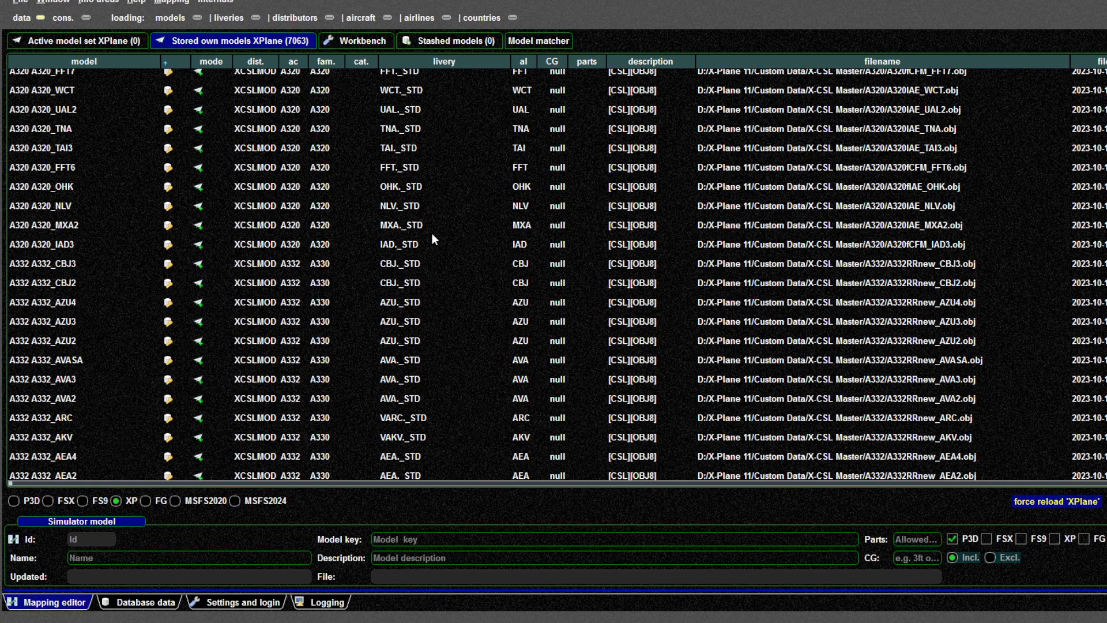
Review the X-Plane model directories in the simulator settings
click(232, 602)
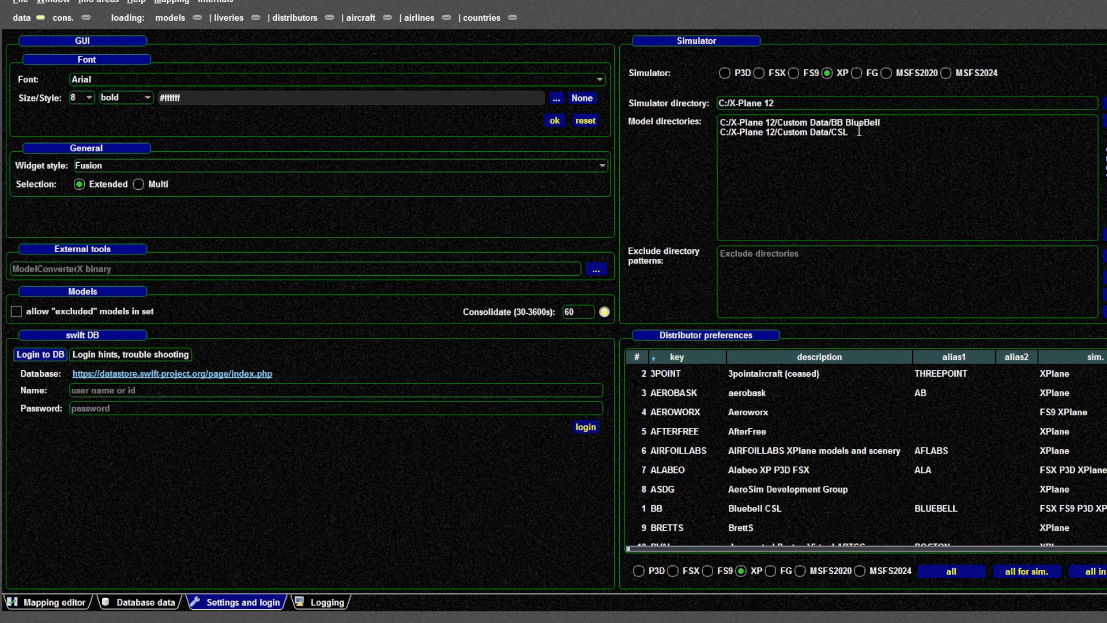
drag(858, 132, 662, 129)
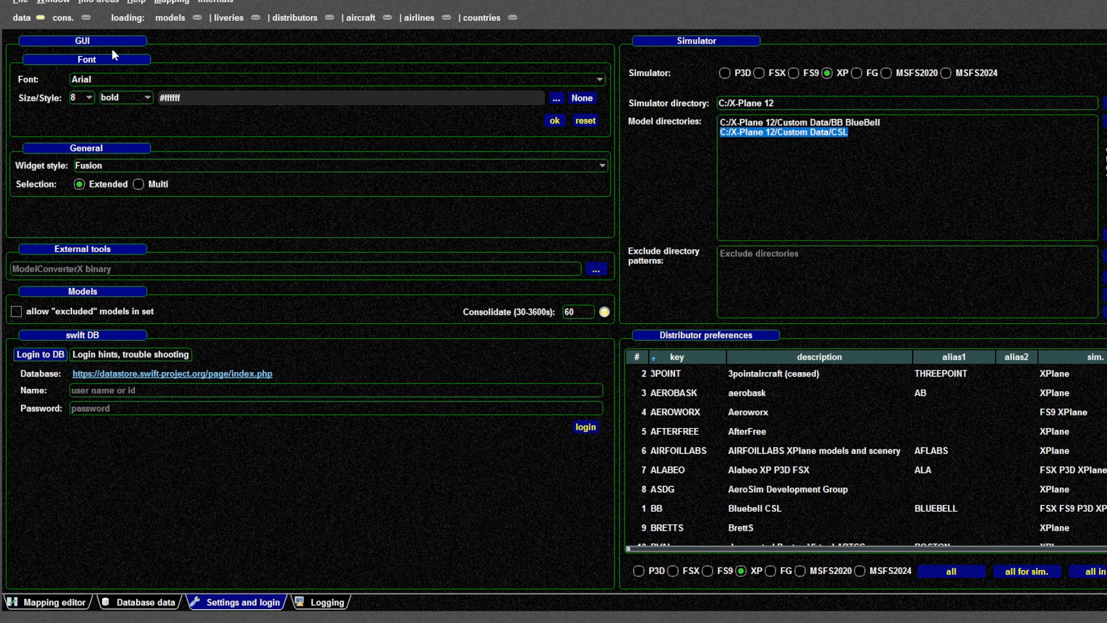
click(72, 603)
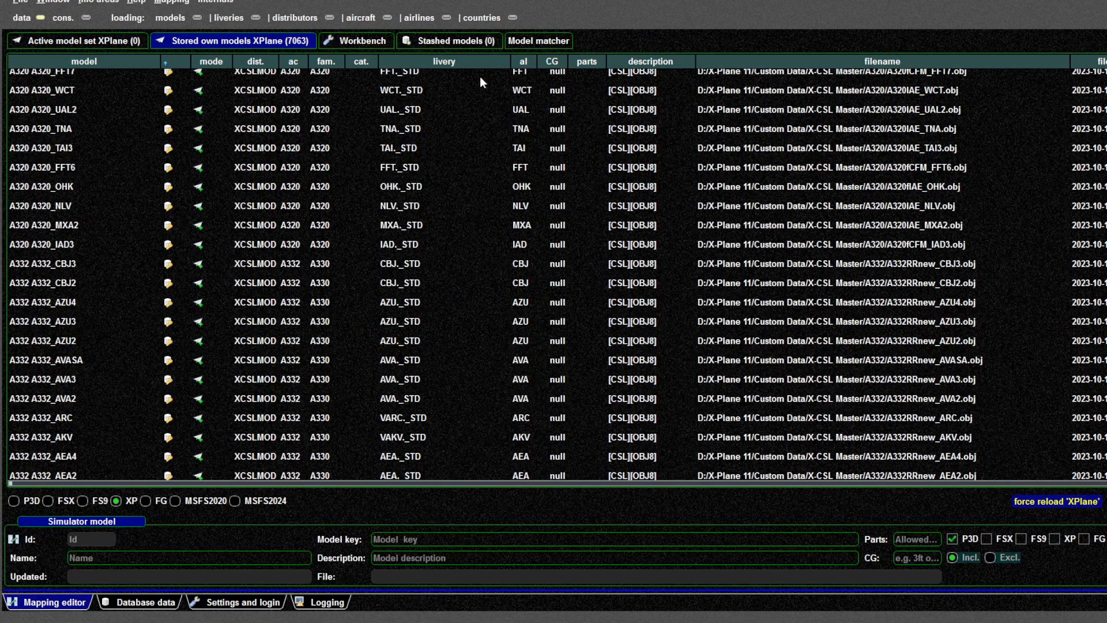
Select a stored X-Plane model and browse the Simulator options of its context menu
click(315, 115)
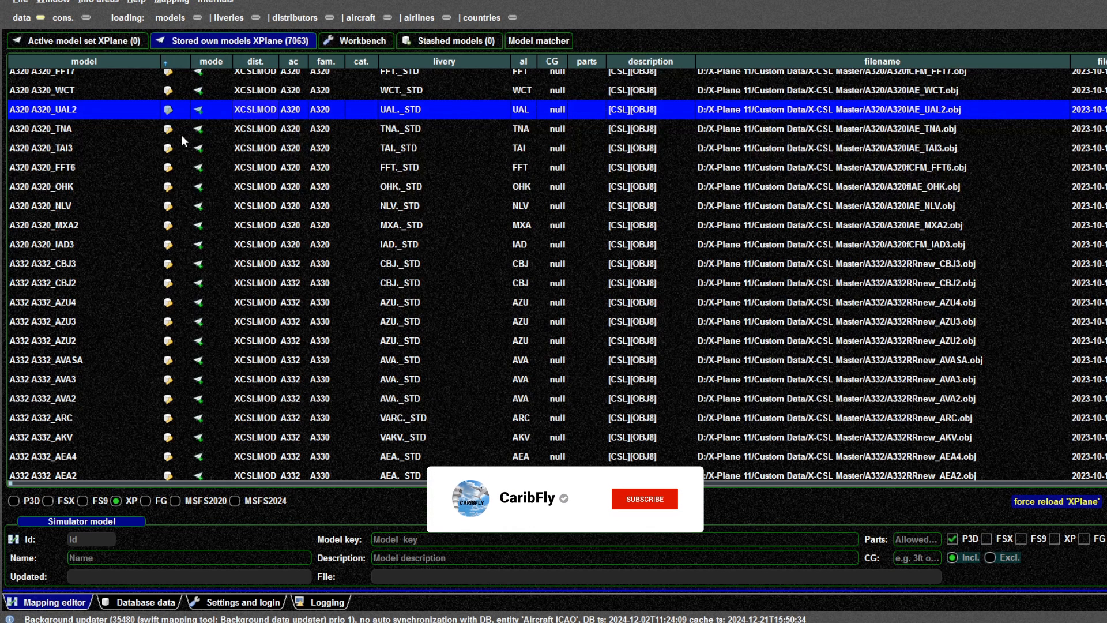
click(137, 134)
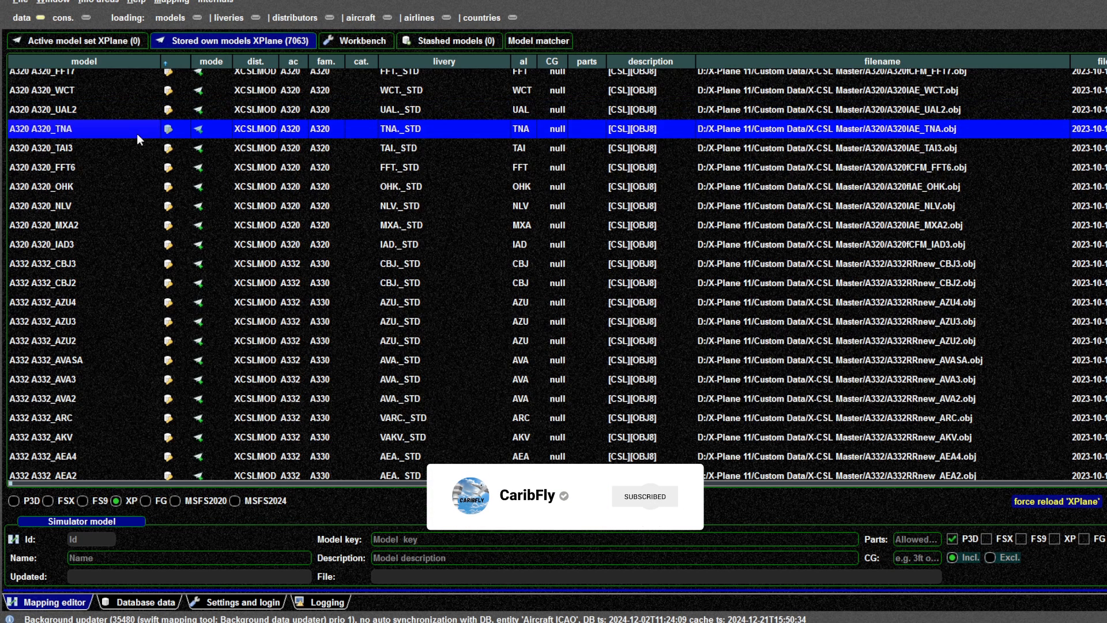
right_click(137, 133)
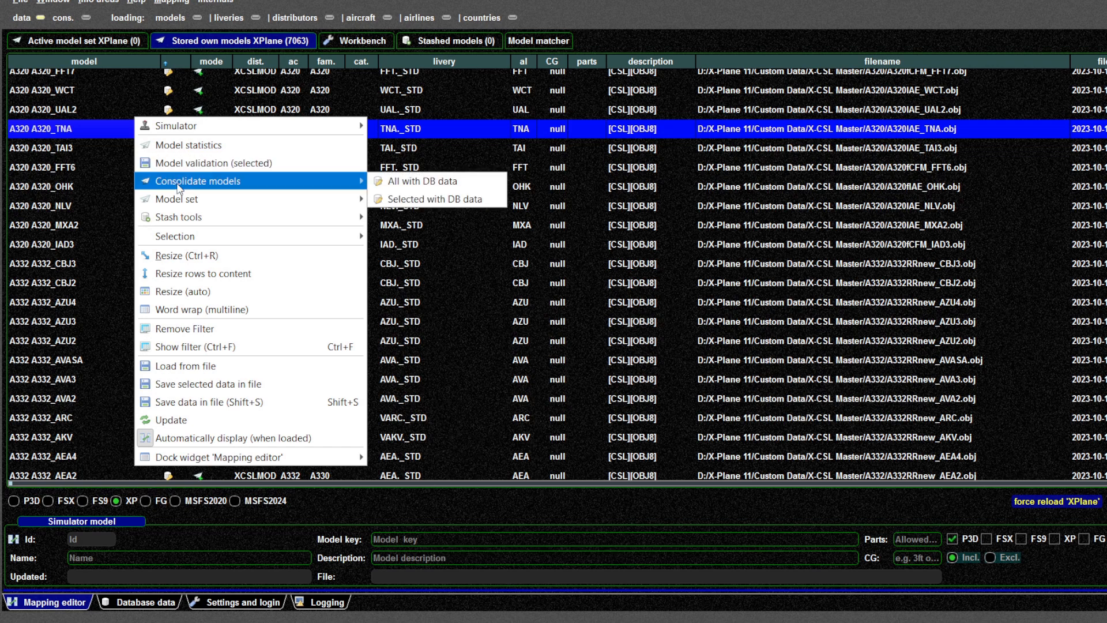
mouse_move(176, 200)
mouse_move(253, 127)
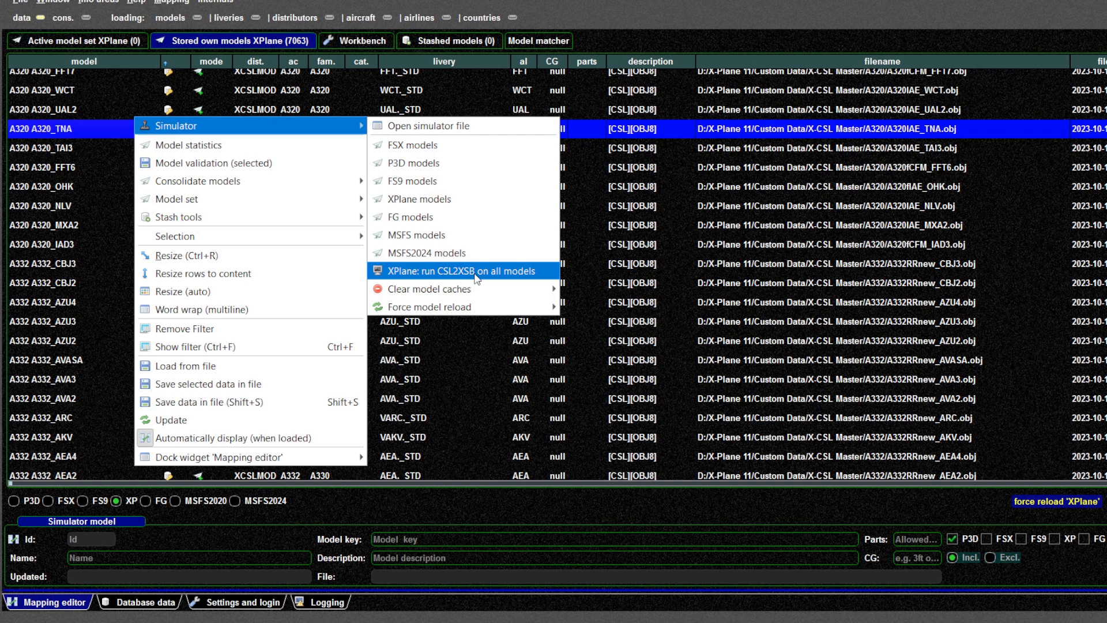
click(285, 108)
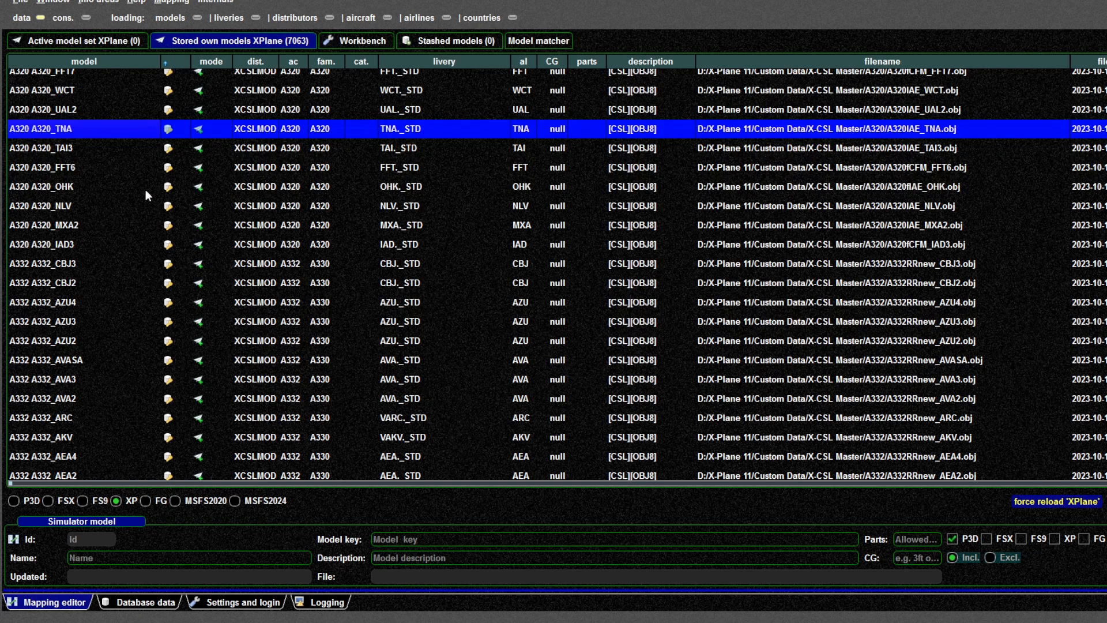
click(116, 43)
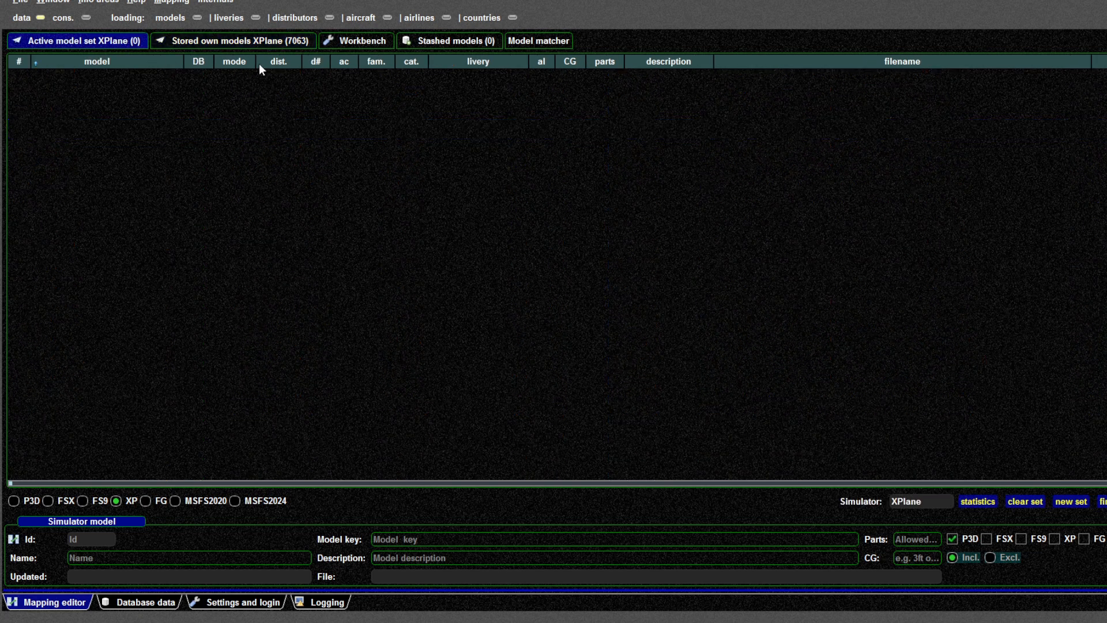
click(223, 41)
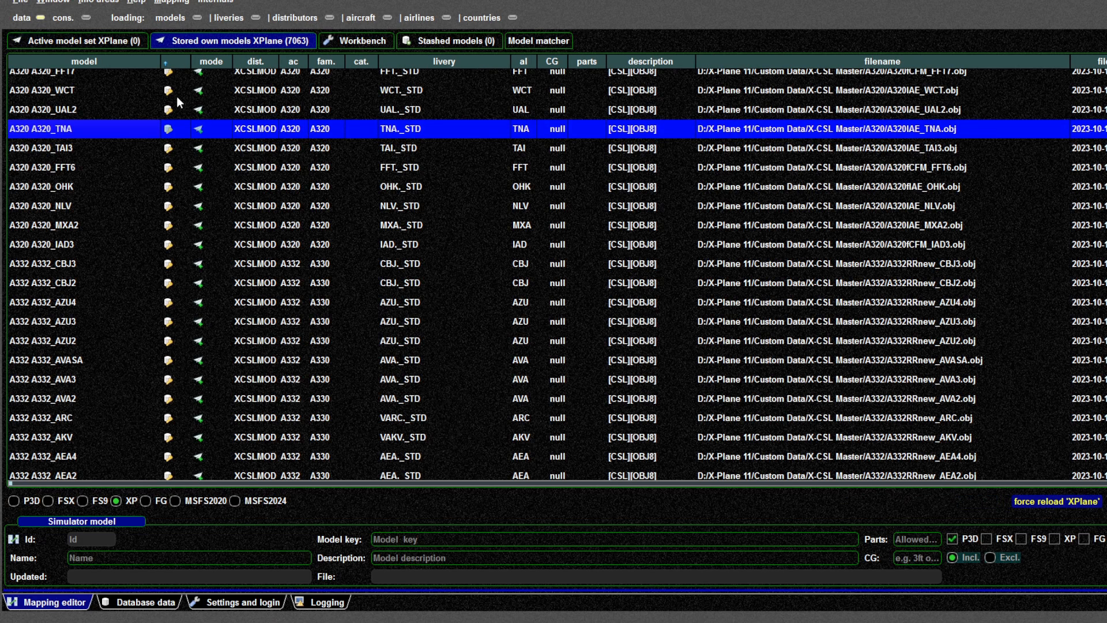
click(101, 40)
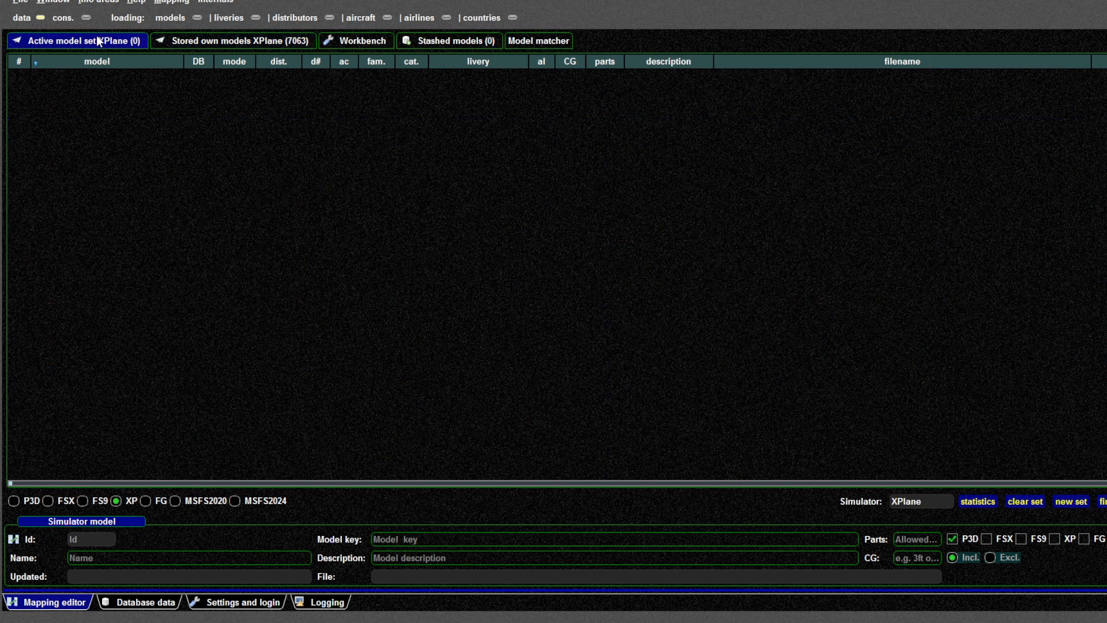
click(1071, 501)
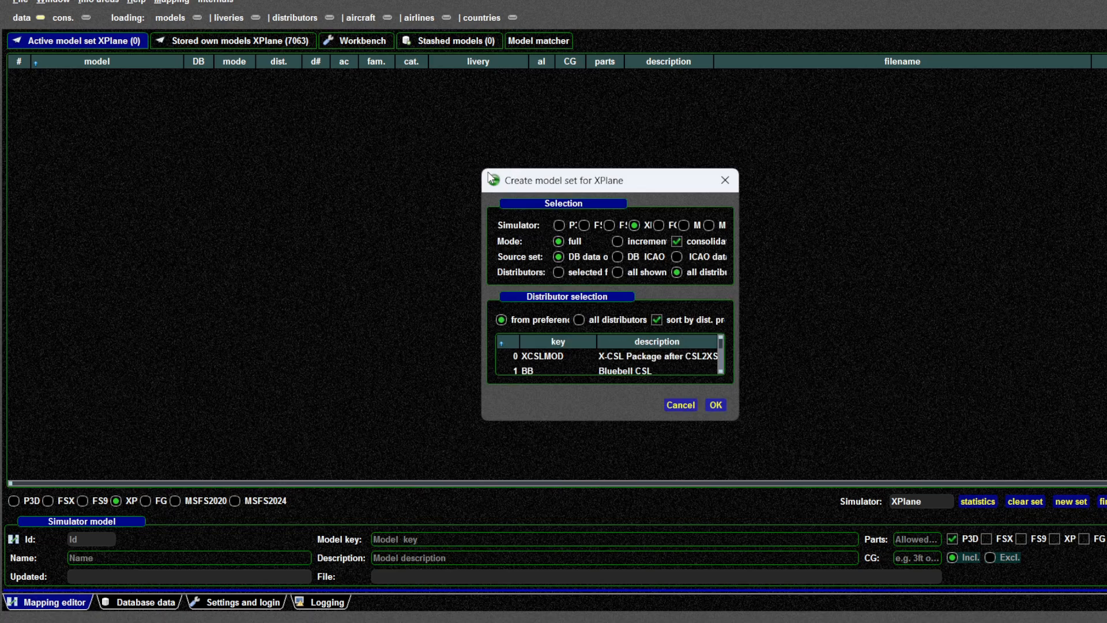
drag(483, 169, 145, 63)
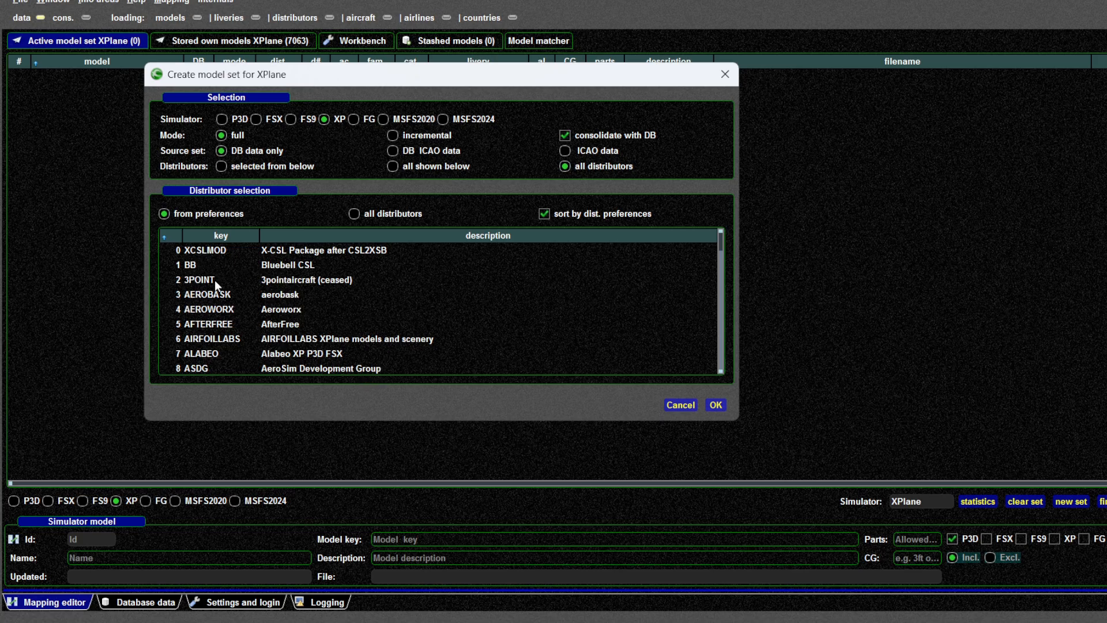
click(206, 254)
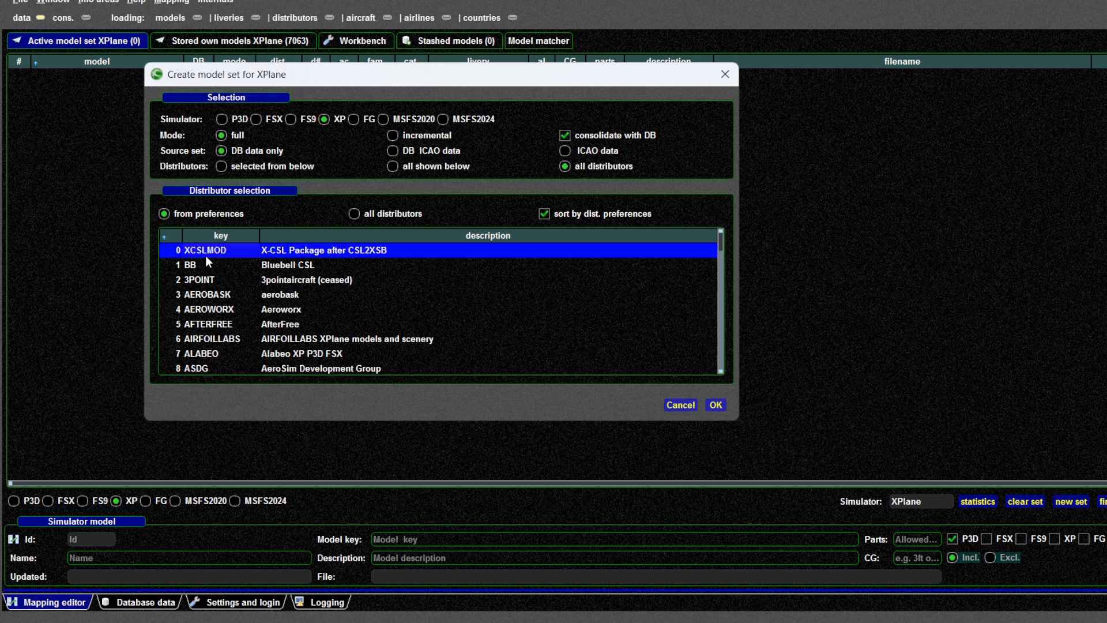
click(230, 603)
click(677, 405)
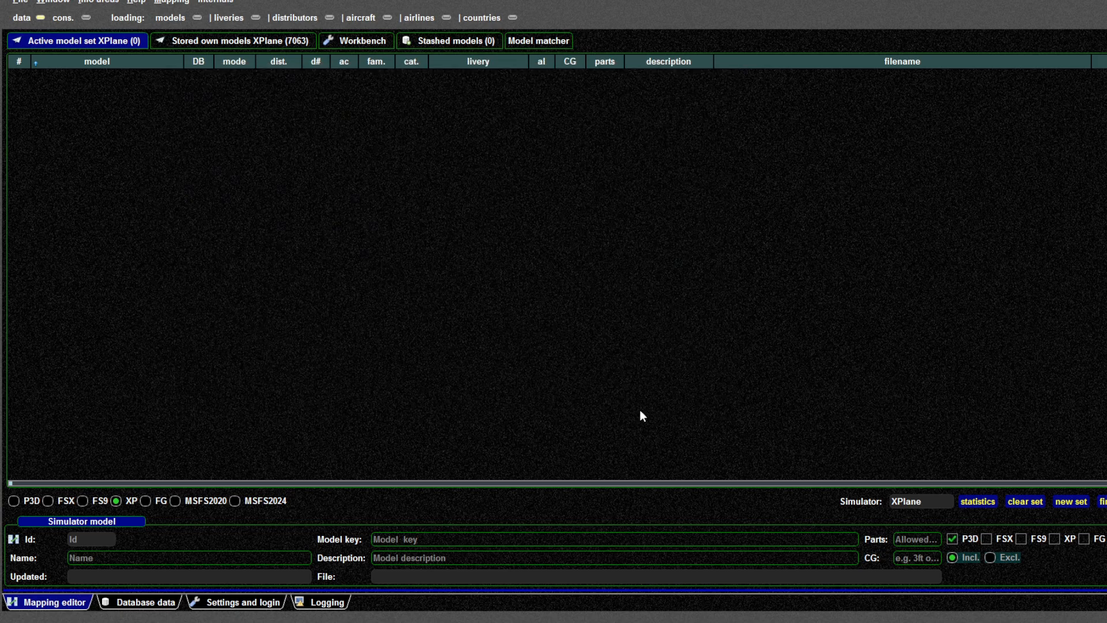
Create a new X-Plane model set from the selected distributors XCSLMOD and BB
click(226, 603)
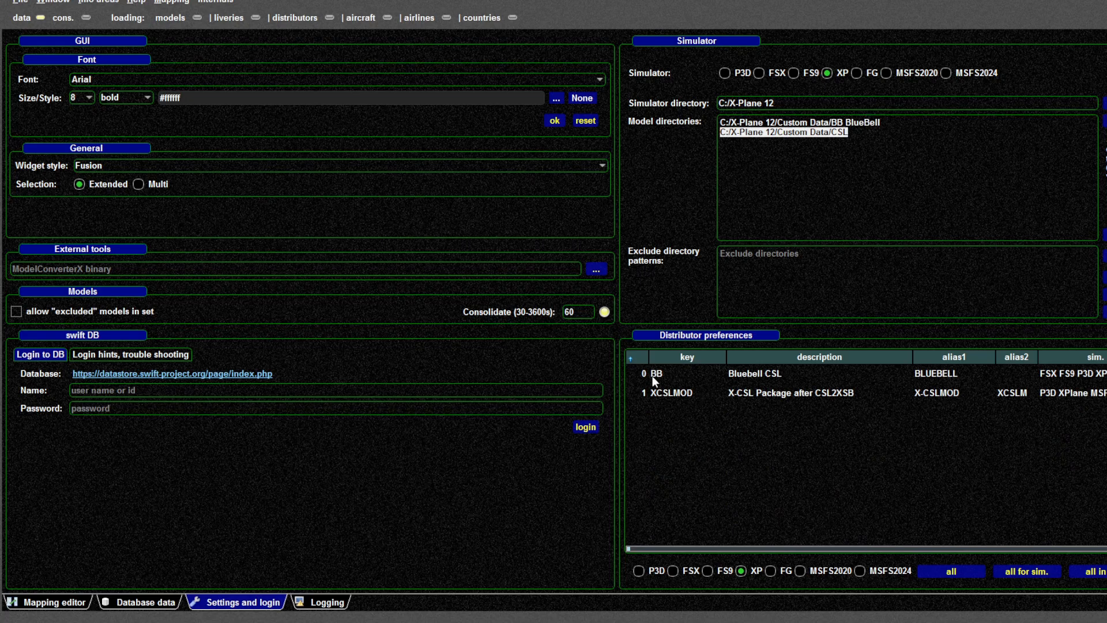
click(42, 603)
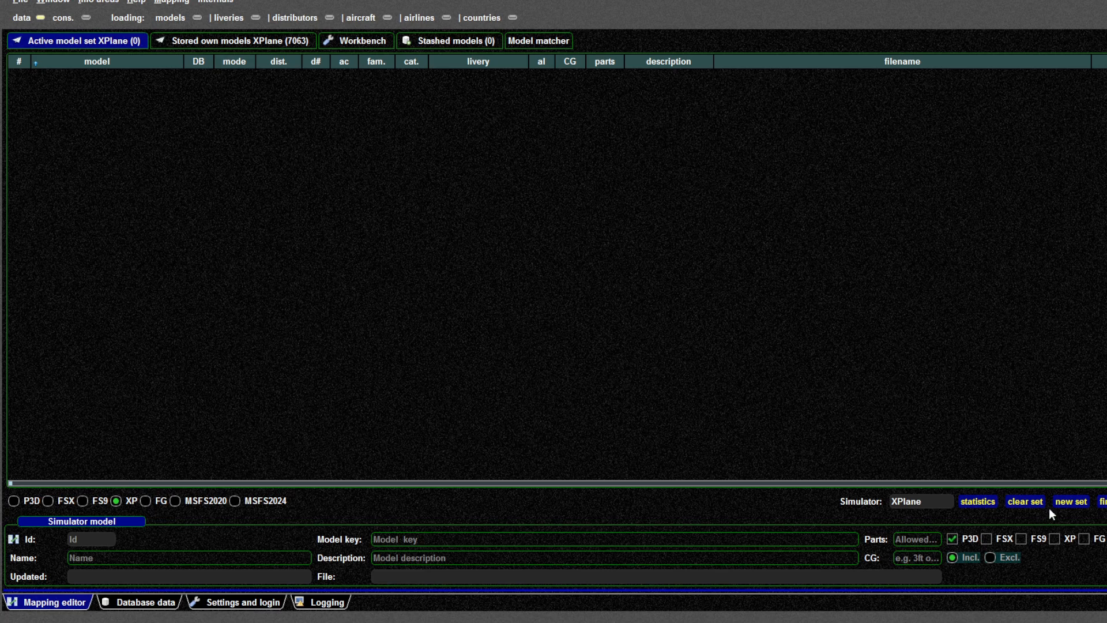
click(1070, 502)
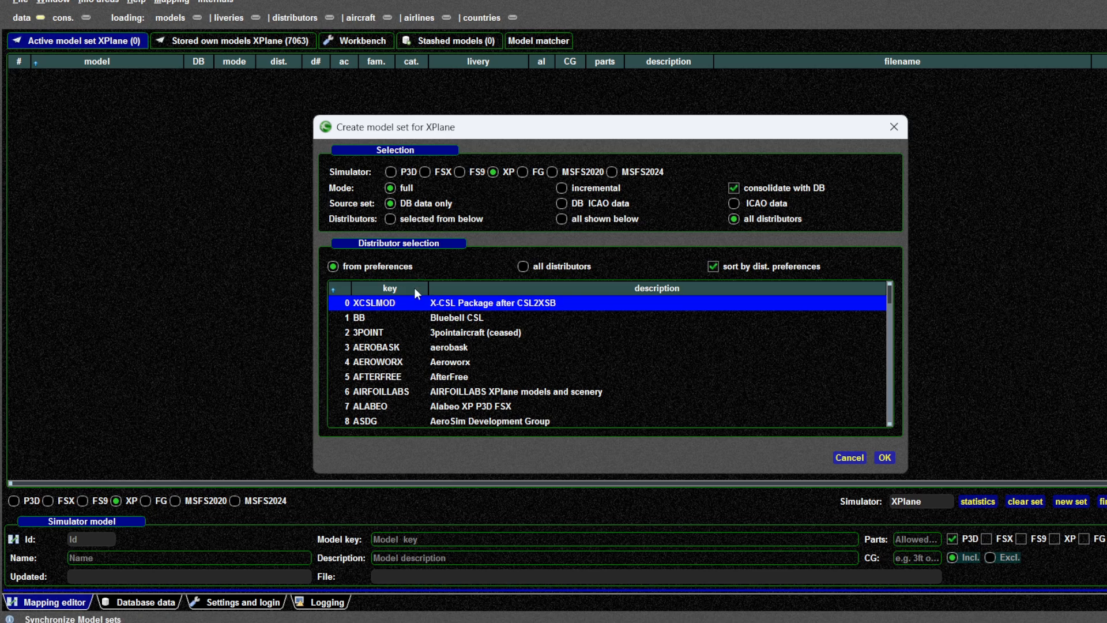
click(390, 219)
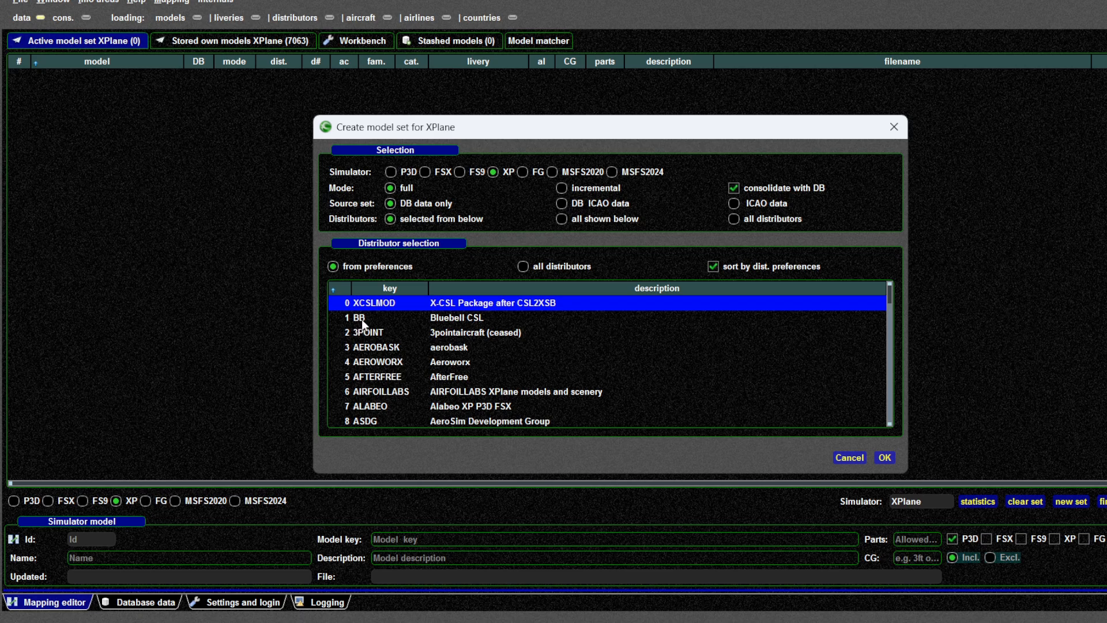
ctrl+click(499, 316)
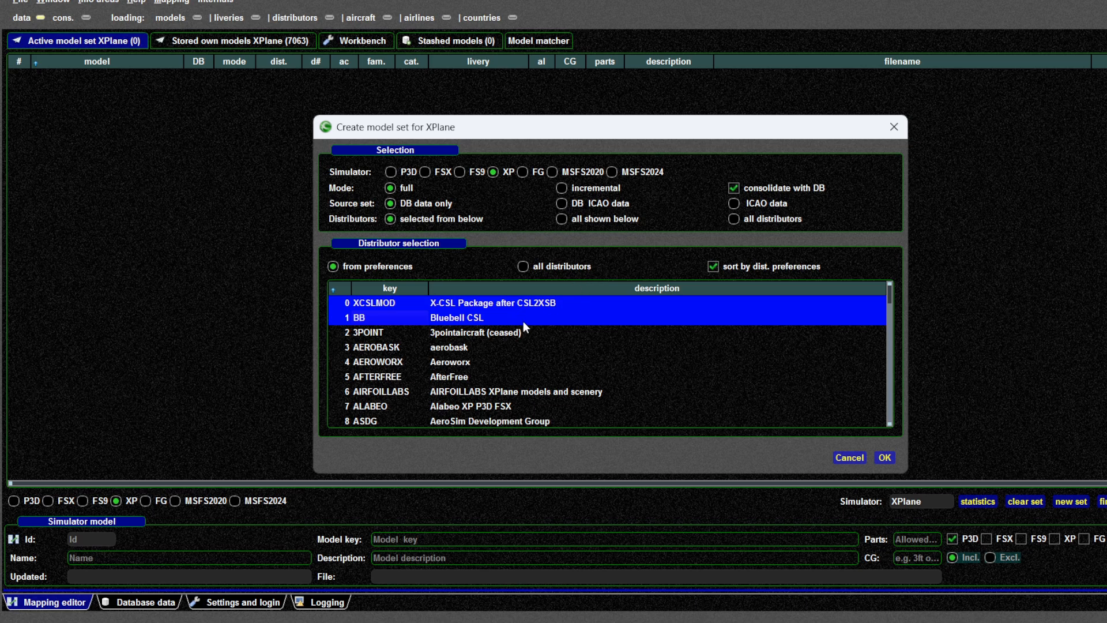
click(885, 456)
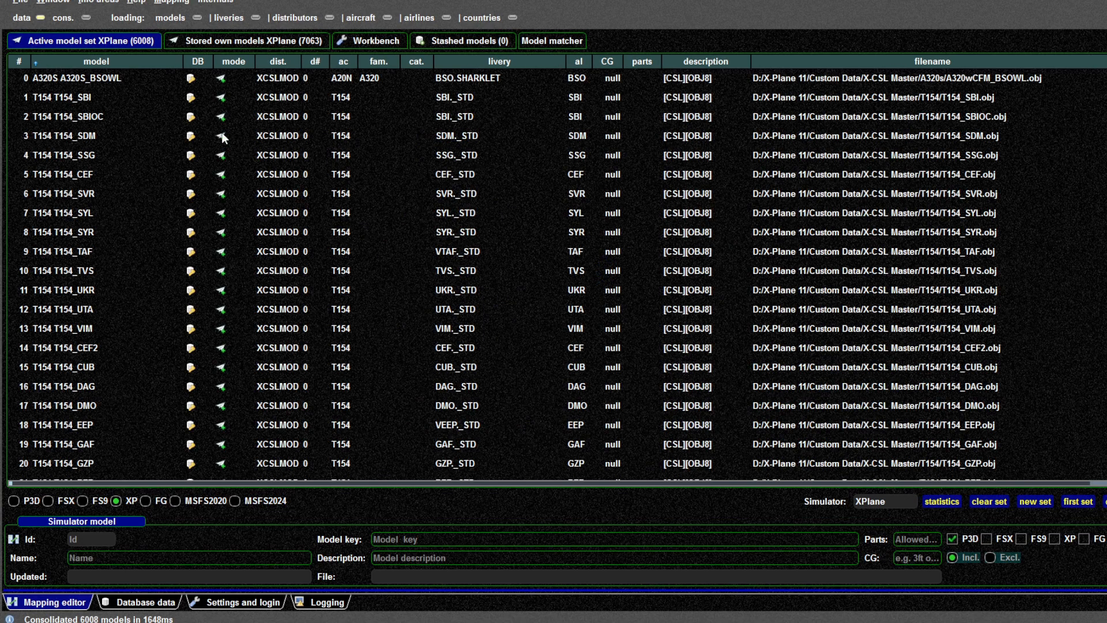
Scroll through the new X-Plane model set to examine its BB entries
click(305, 78)
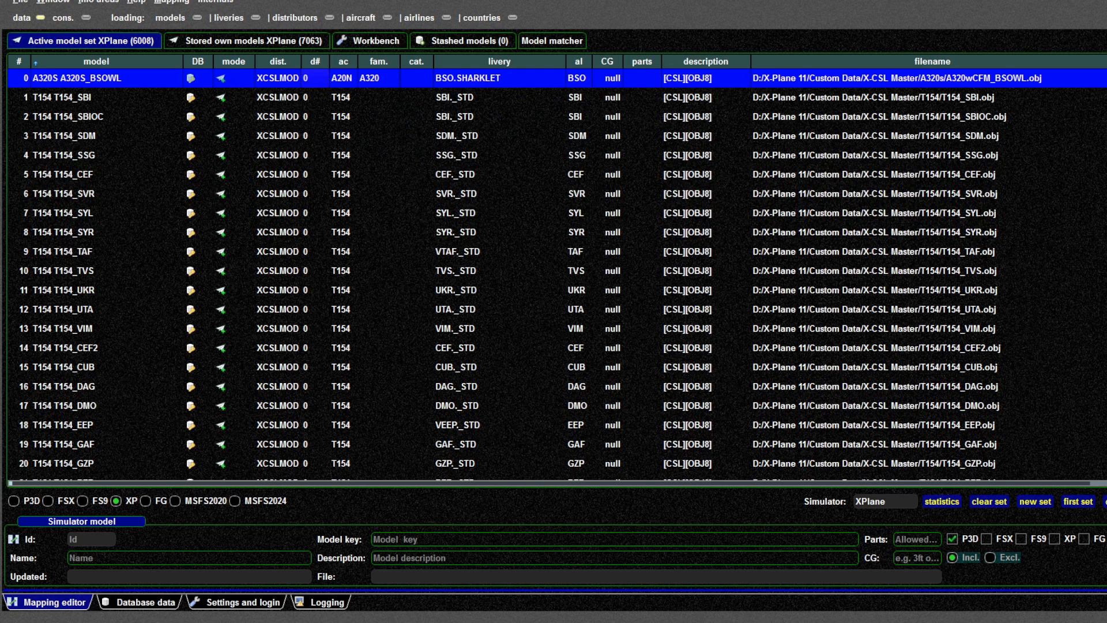
drag(1106, 78, 1105, 460)
click(302, 224)
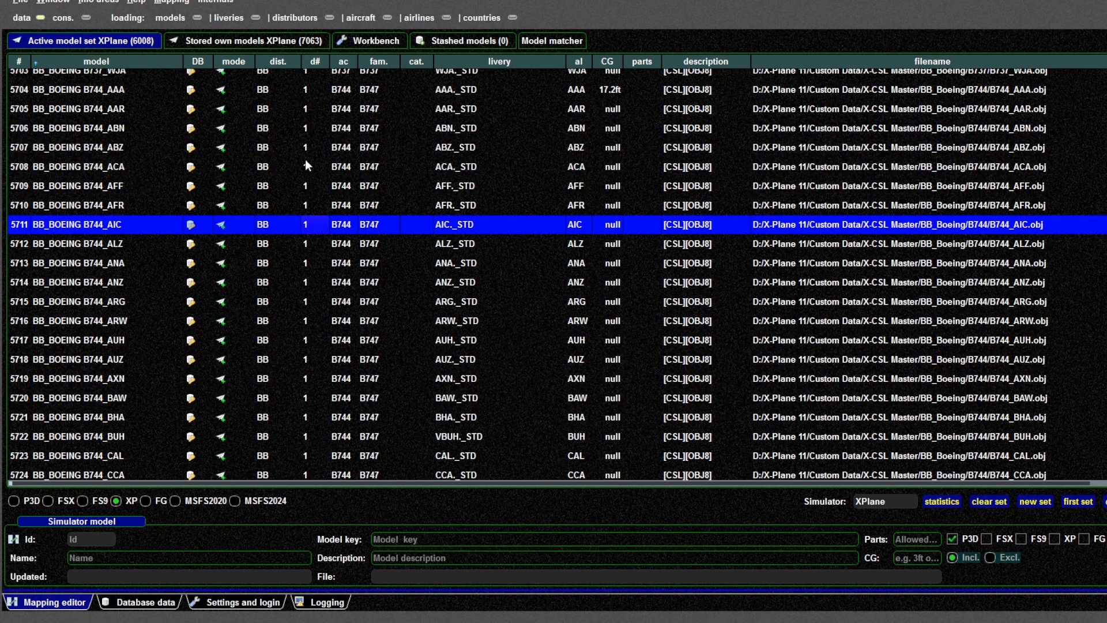
scroll(485, 273, up, 20)
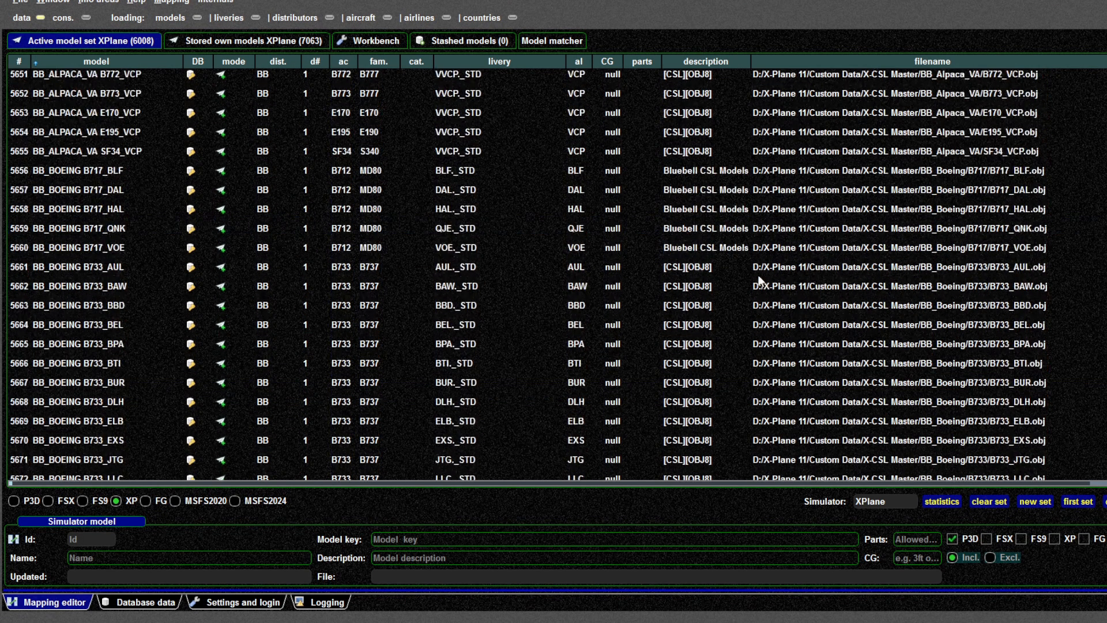